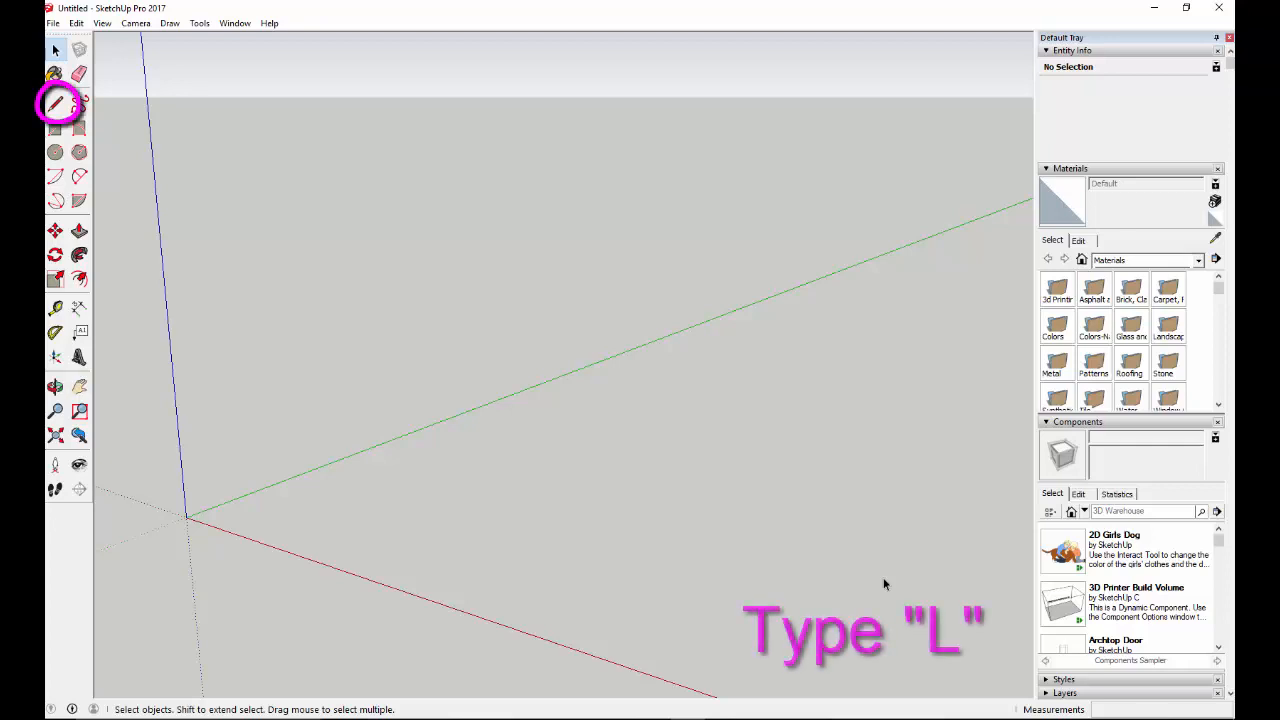
Draw a freehand line on the ground parallel to the green axis with the Line tool.
{"action": "key", "text": "l"}
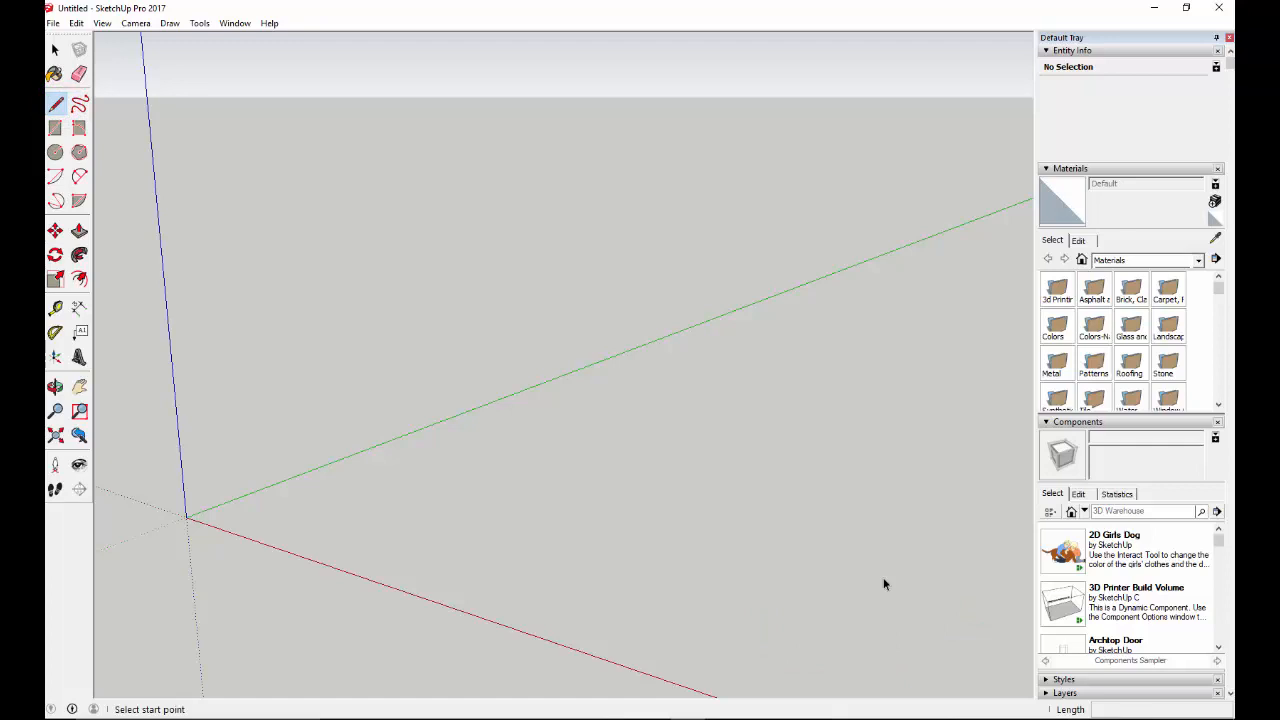
{"action": "left_click", "coordinate": [318, 513]}
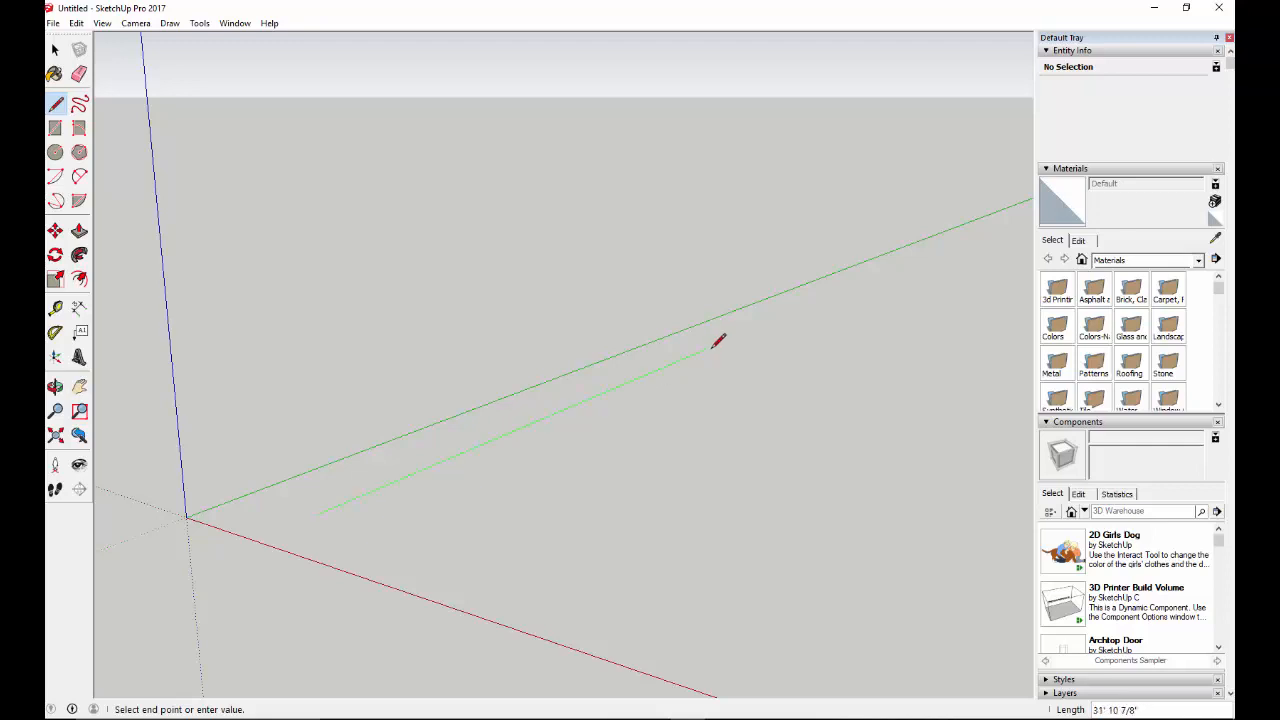
{"action": "left_click", "coordinate": [743, 333]}
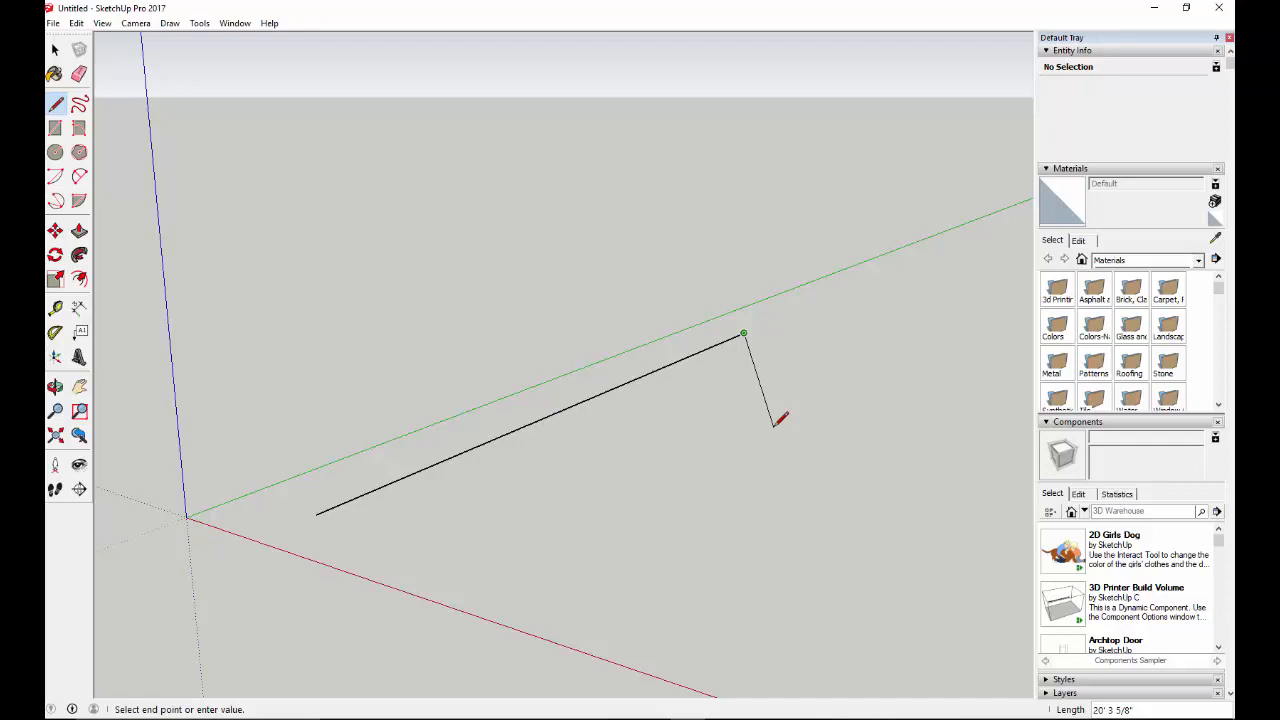
{"action": "key", "text": "Escape"}
Draw a 9 ft line parallel to the green axis and continue it with a vertical line about 9 ft tall.
{"action": "left_click", "coordinate": [441, 536]}
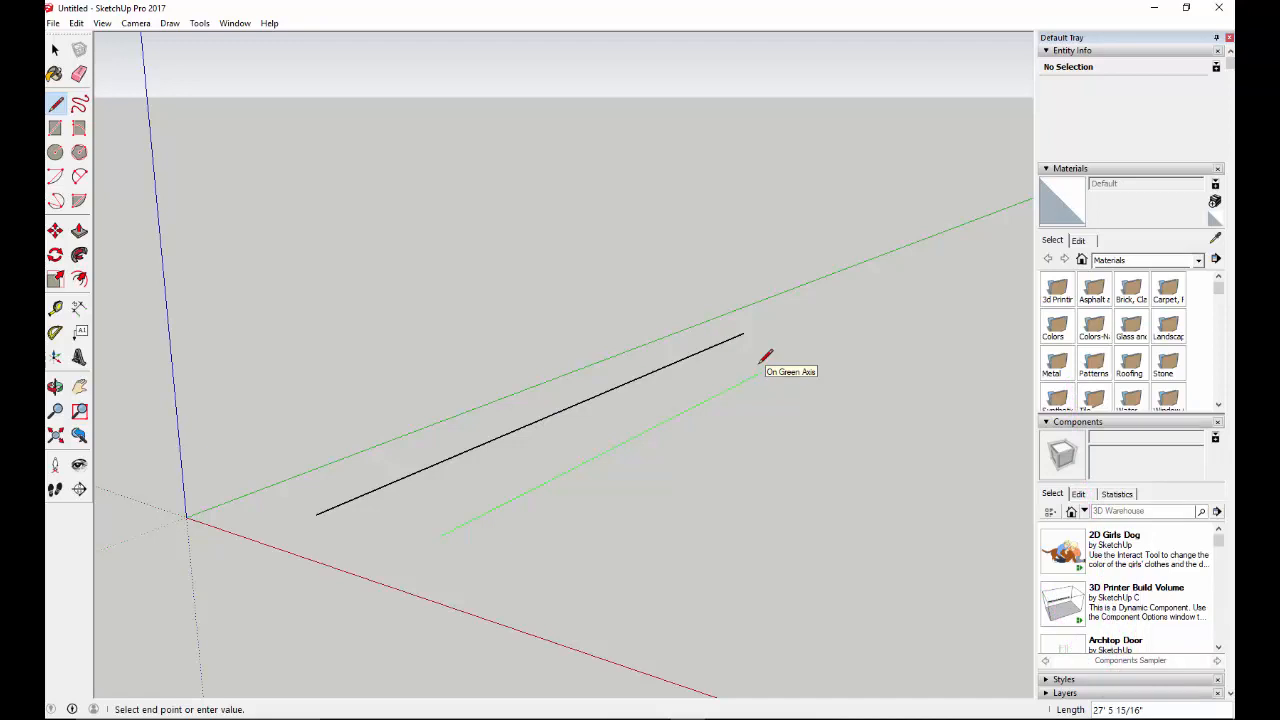
{"action": "type", "text": "9"}
{"action": "key", "text": "Return"}
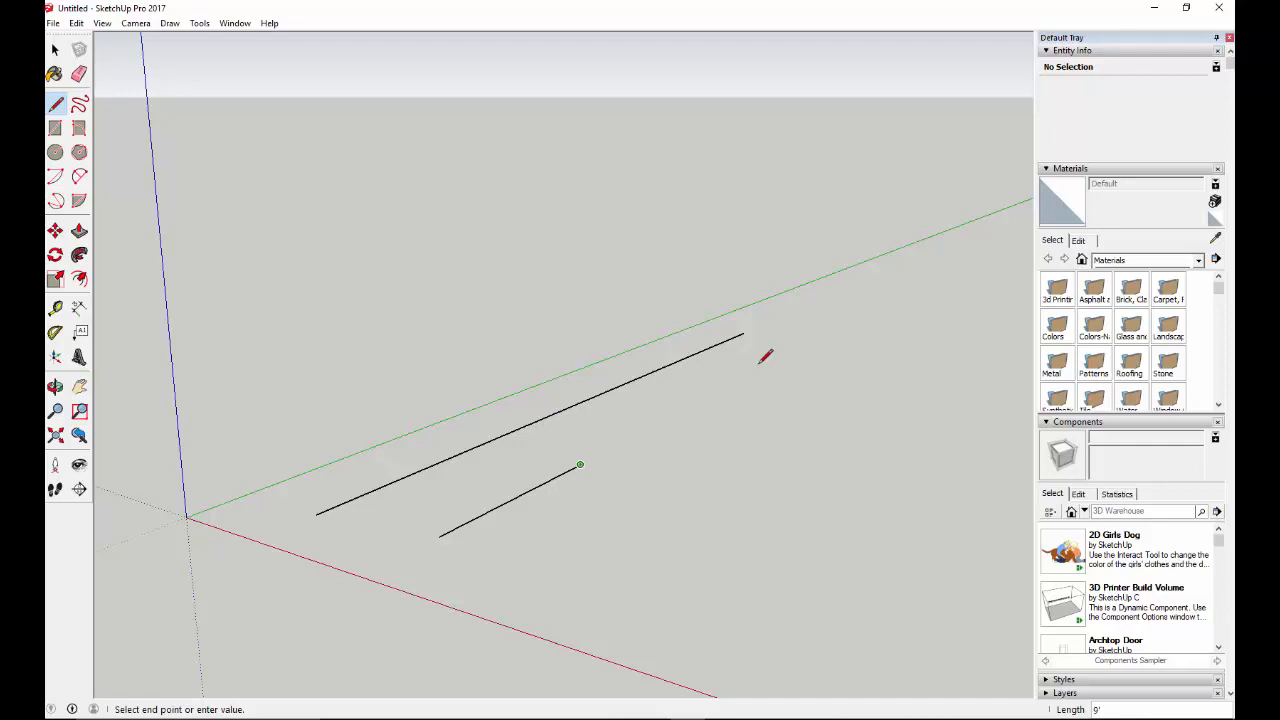
{"action": "left_click", "coordinate": [581, 249]}
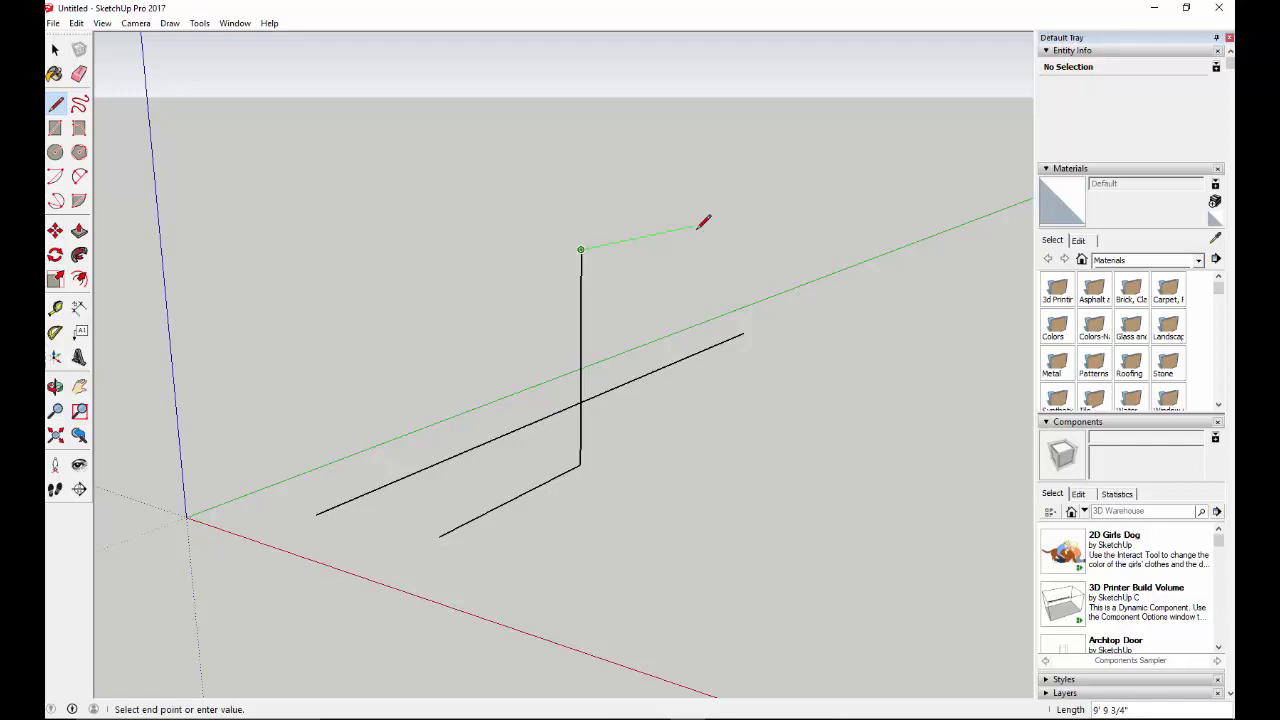
{"action": "key", "text": "Escape"}
Draw a separate line, trying the green and red axis locks before placing it vertically with the blue axis lock.
{"action": "left_click", "coordinate": [673, 547]}
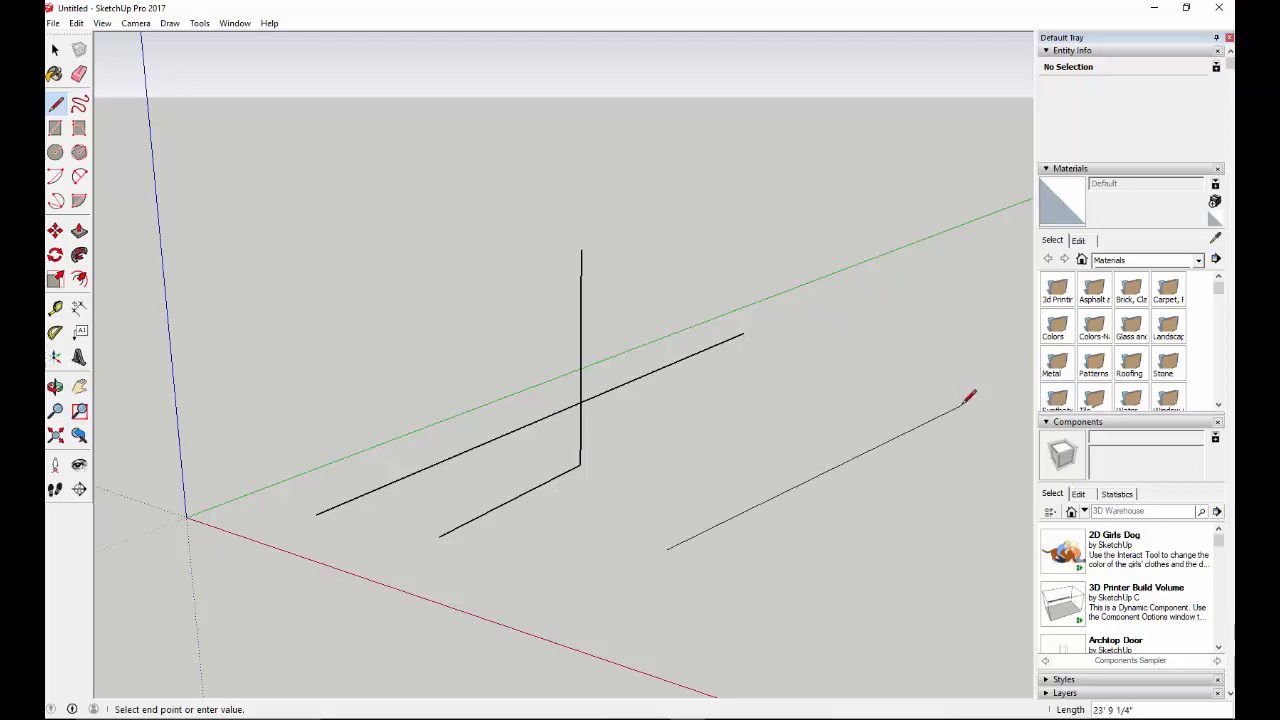
{"action": "key", "text": "Left"}
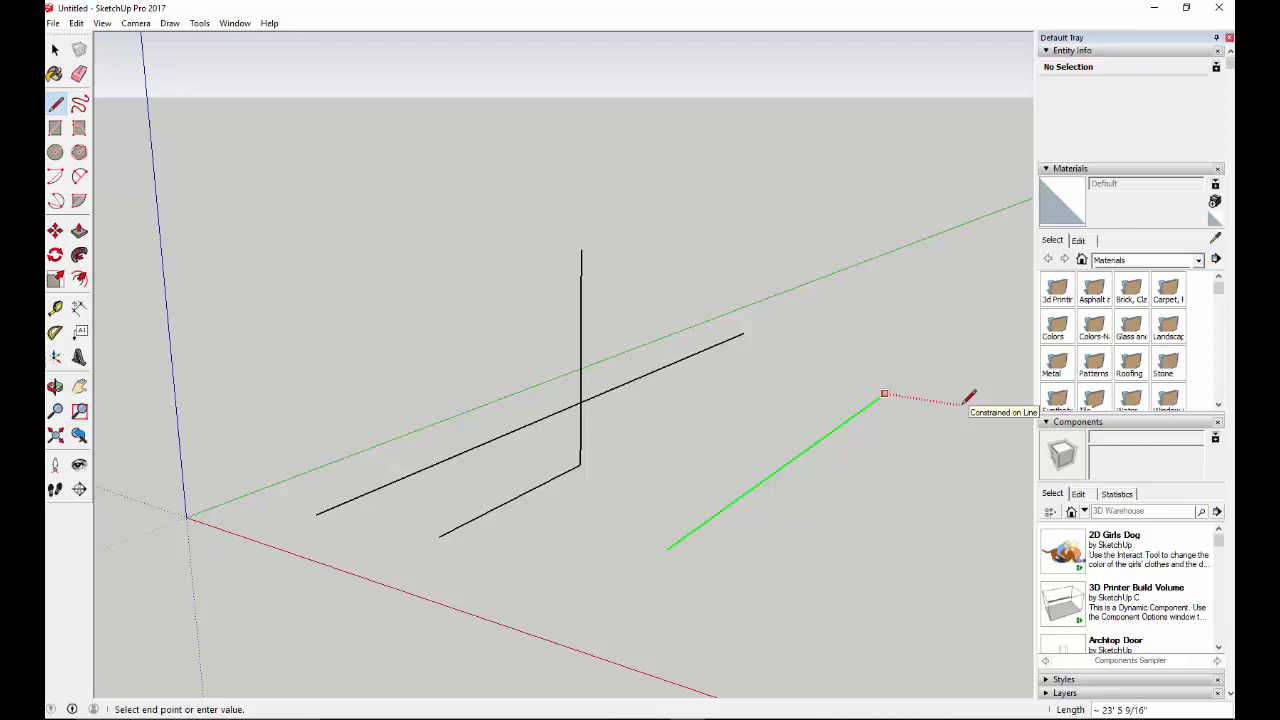
{"action": "key", "text": "Right"}
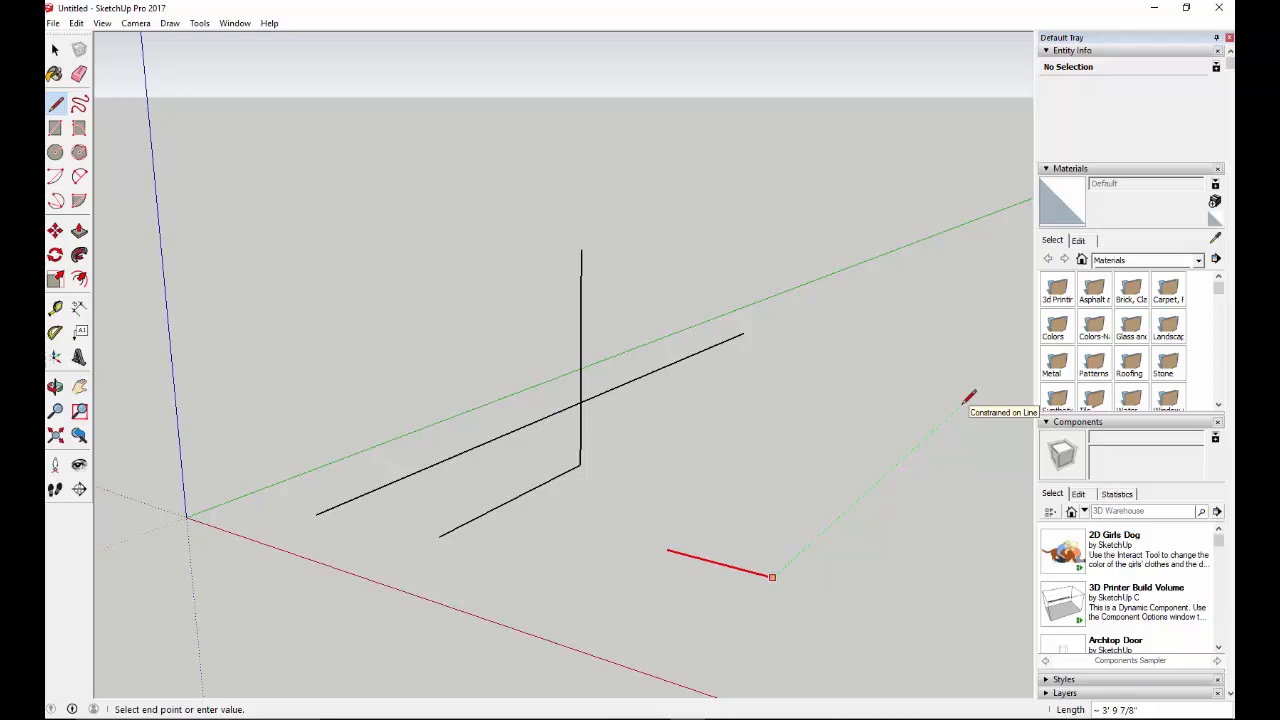
{"action": "key", "text": "Up"}
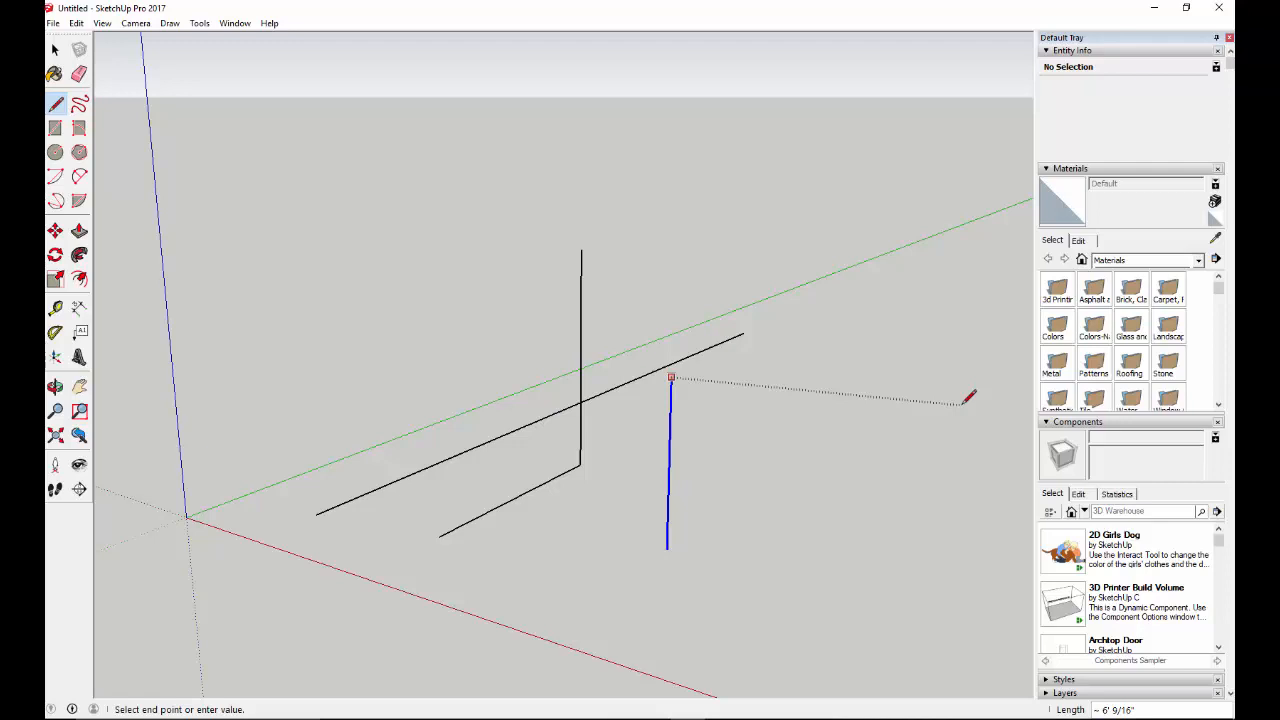
{"action": "left_click", "coordinate": [674, 247]}
{"action": "key", "text": "Escape"}
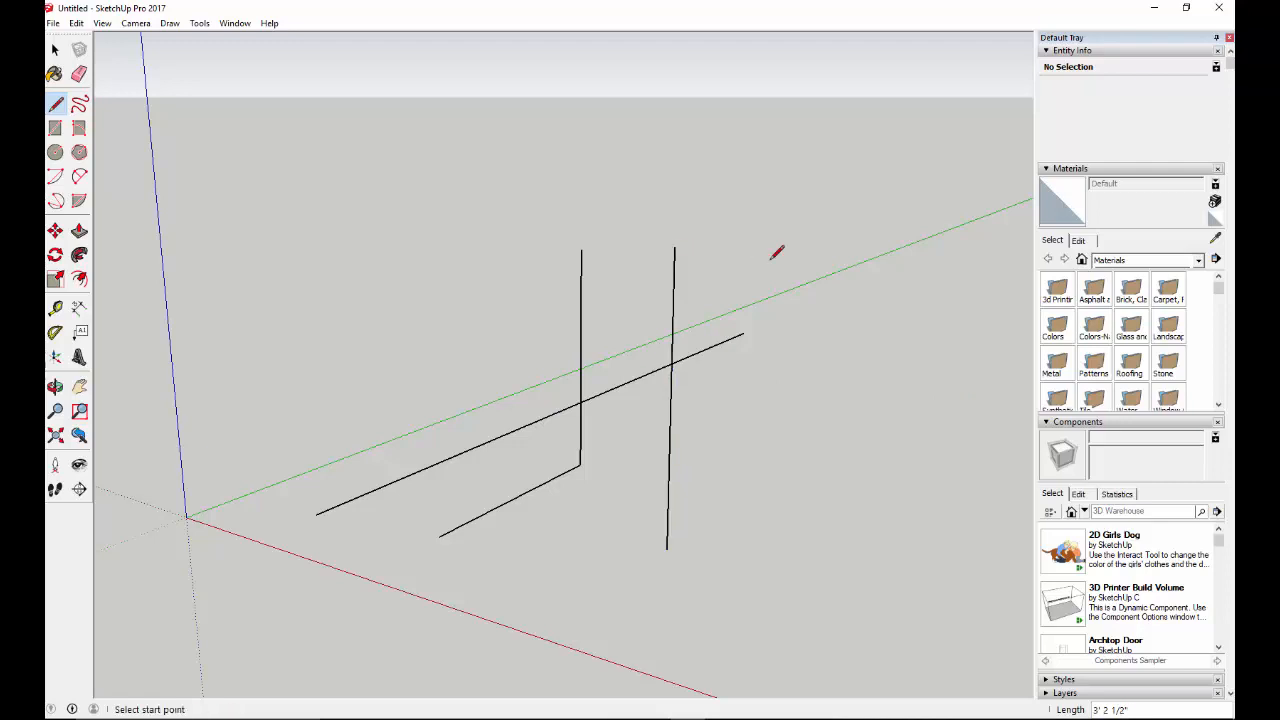
Select all four lines with a crossing window, and only the vertical line joined to the 9 ft ground line with an enclosing window.
{"action": "left_click", "coordinate": [56, 50]}
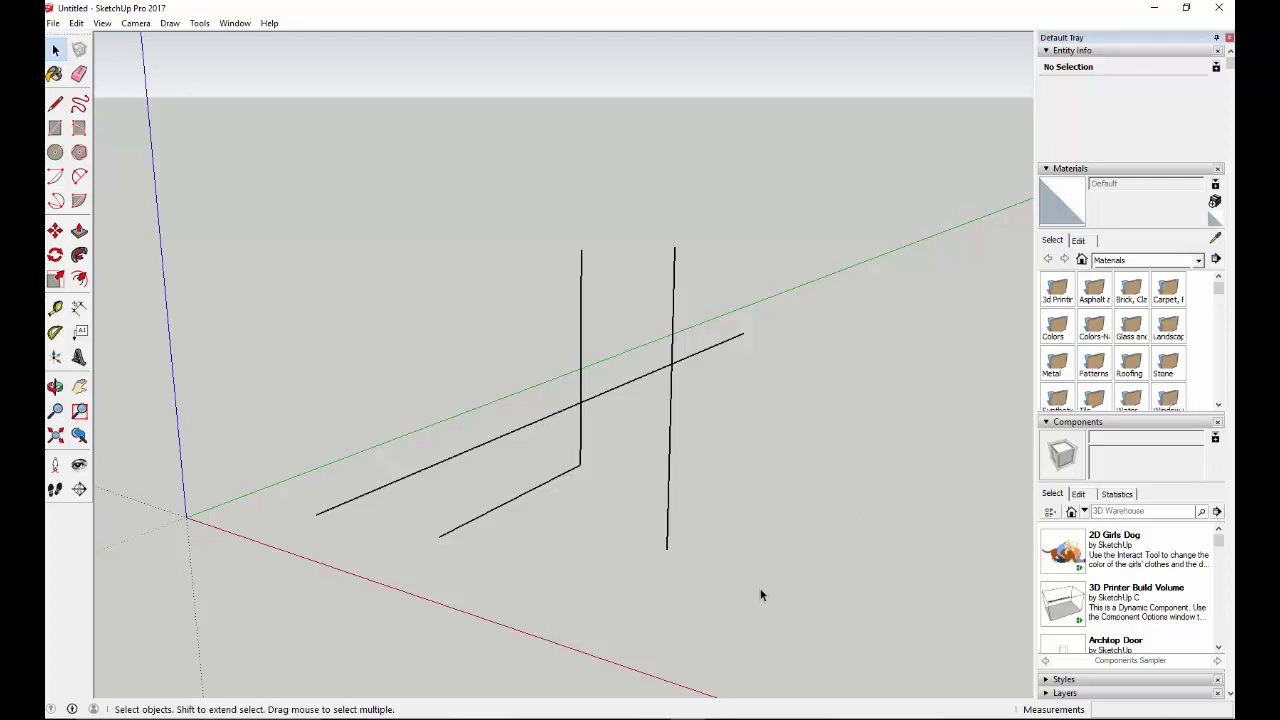
{"action": "left_click_drag", "start_coordinate": [760, 588], "coordinate": [406, 320]}
{"action": "left_click_drag", "start_coordinate": [395, 313], "coordinate": [394, 312]}
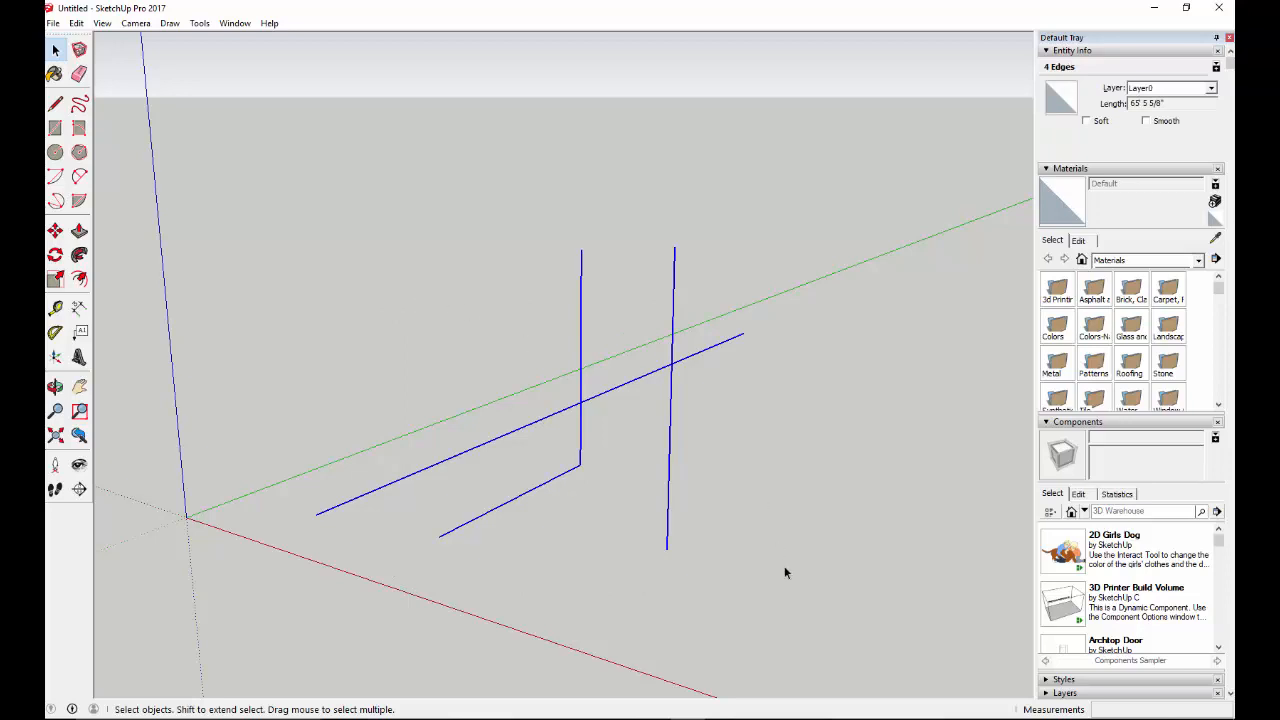
{"action": "left_click_drag", "start_coordinate": [800, 598], "coordinate": [515, 356]}
{"action": "left_click_drag", "start_coordinate": [446, 325], "coordinate": [417, 323]}
{"action": "left_click", "coordinate": [393, 296]}
{"action": "left_click_drag", "start_coordinate": [272, 165], "coordinate": [621, 500]}
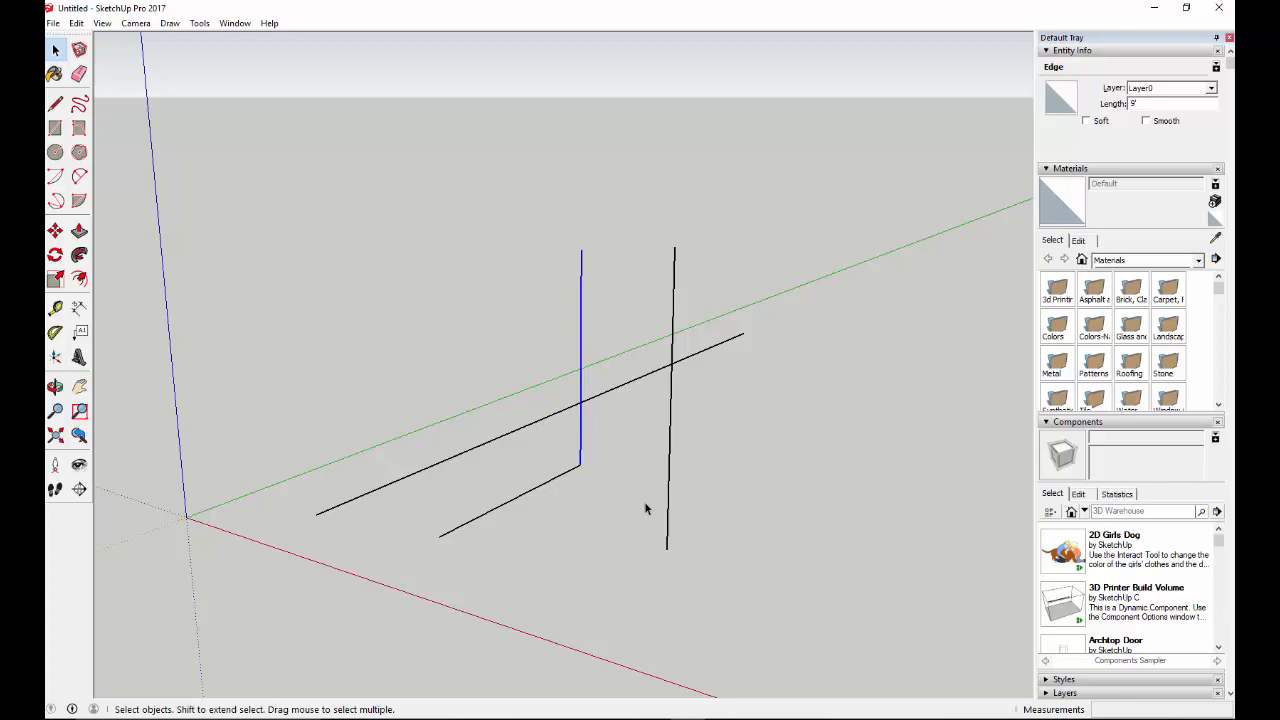
Clear the selection, select all four practice lines with a crossing window and delete them.
{"action": "left_click", "coordinate": [752, 519]}
{"action": "left_click_drag", "start_coordinate": [797, 578], "coordinate": [533, 346]}
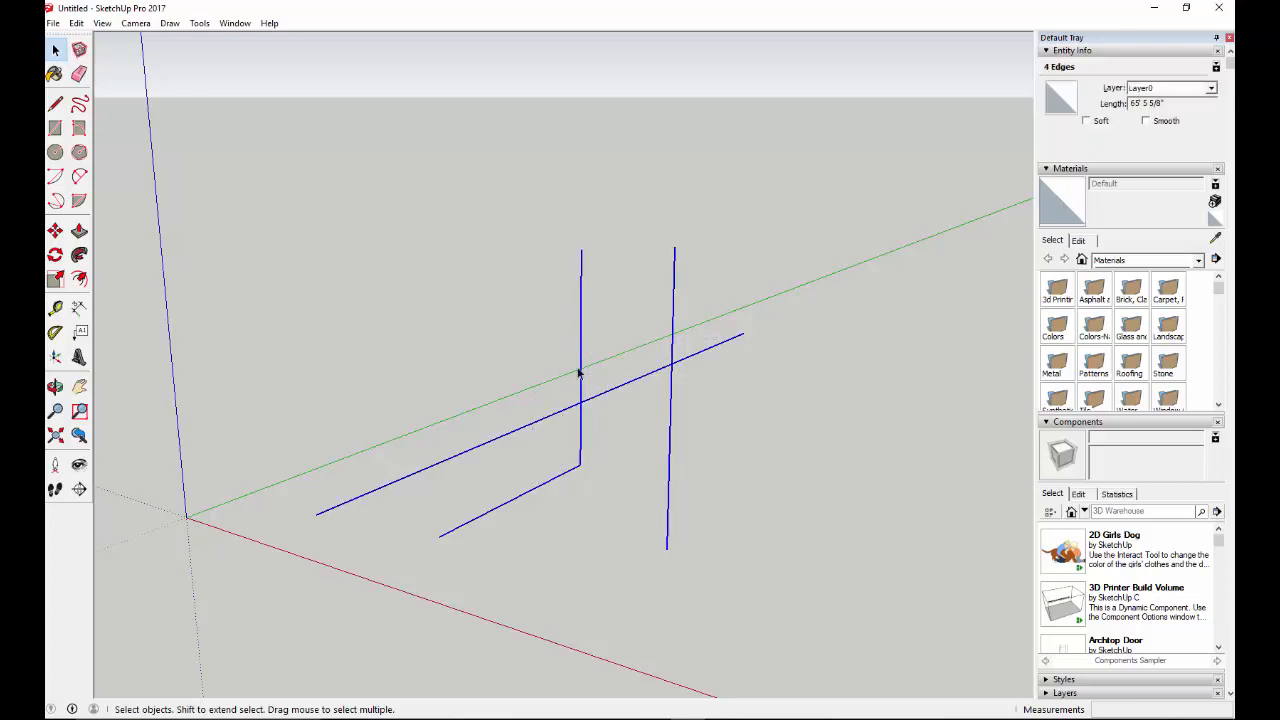
{"action": "key", "text": "Delete"}
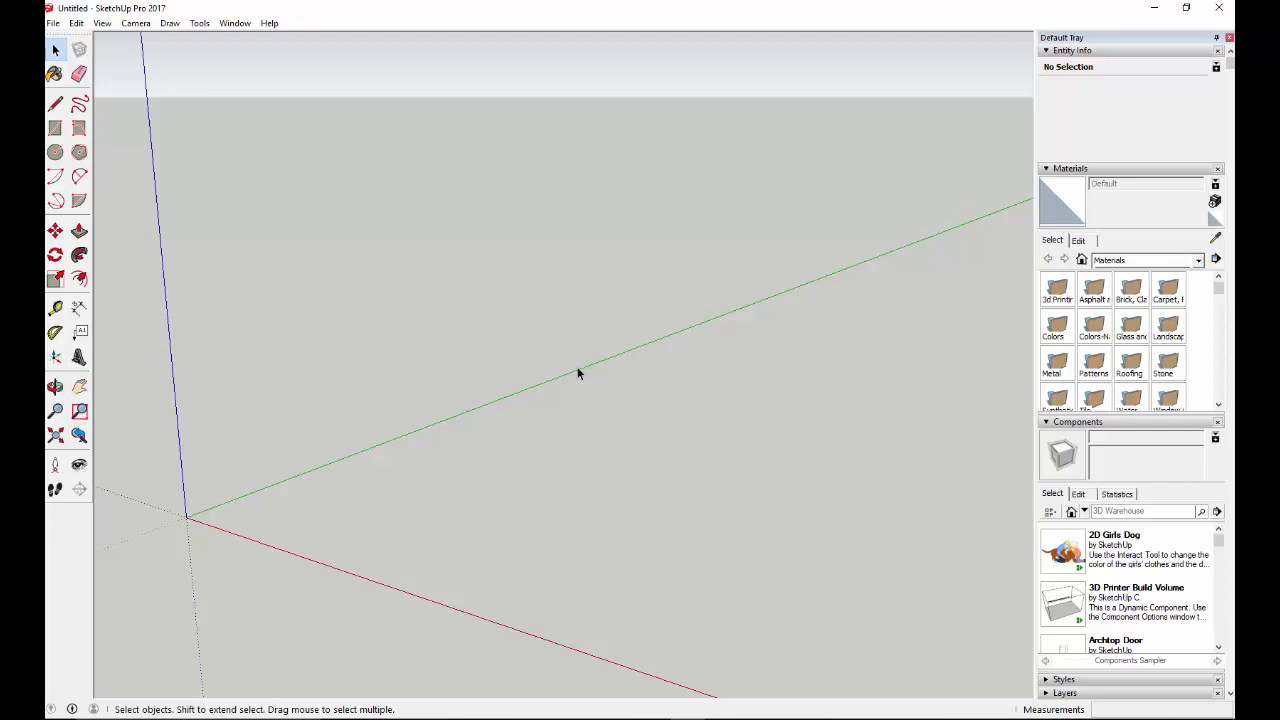
Draw a closed rectangle on the ground with the Line tool, 9 ft along the green axis by 12'6" along the red axis.
{"action": "key", "text": "l"}
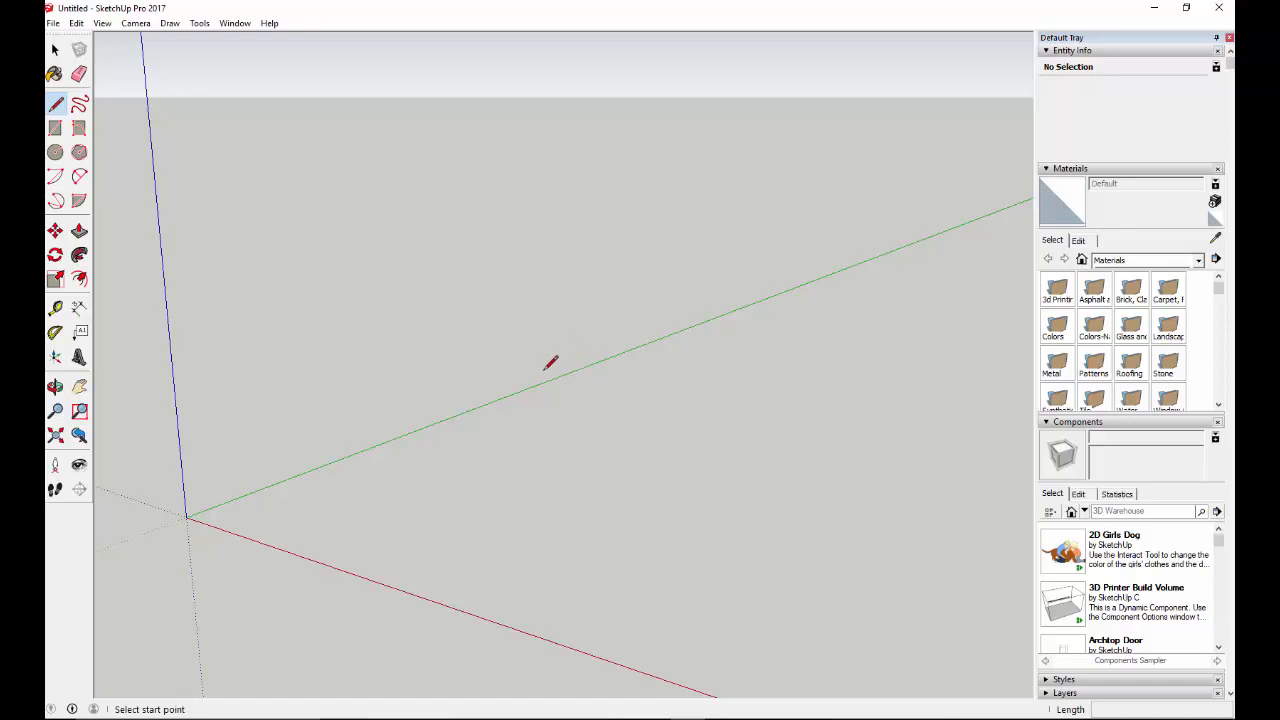
{"action": "left_click", "coordinate": [420, 490]}
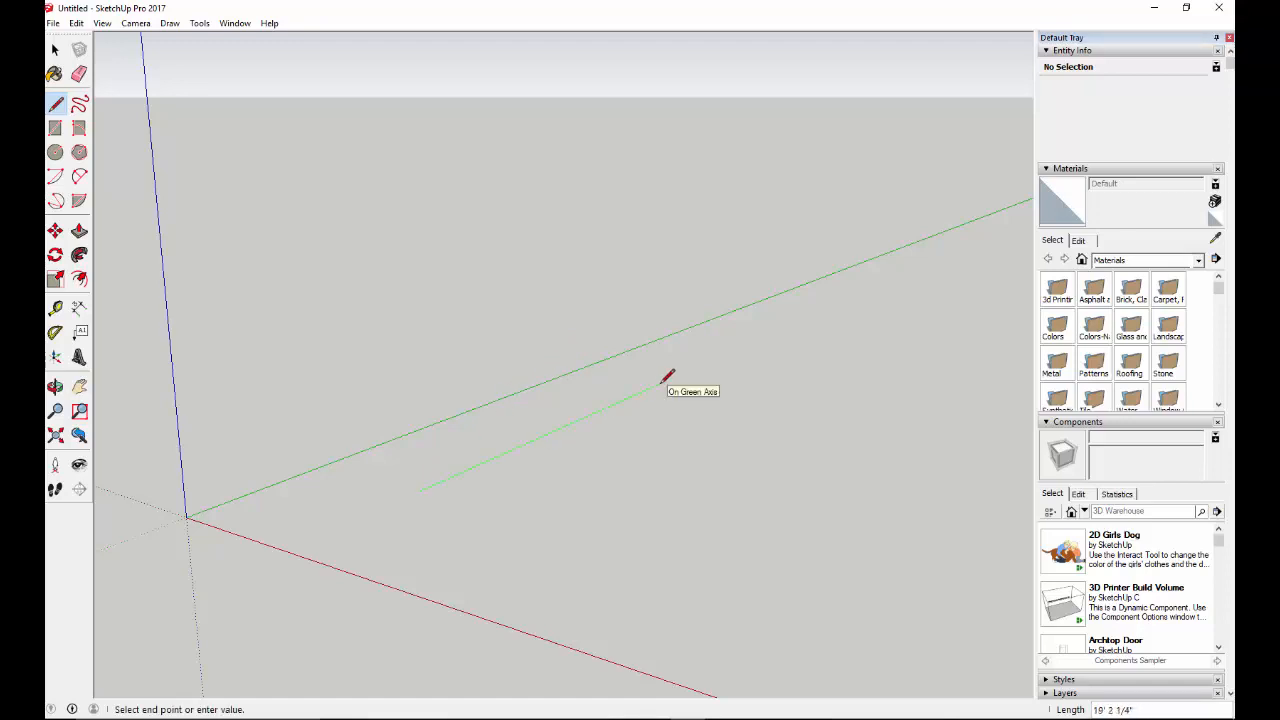
{"action": "type", "text": "9"}
{"action": "key", "text": "Return"}
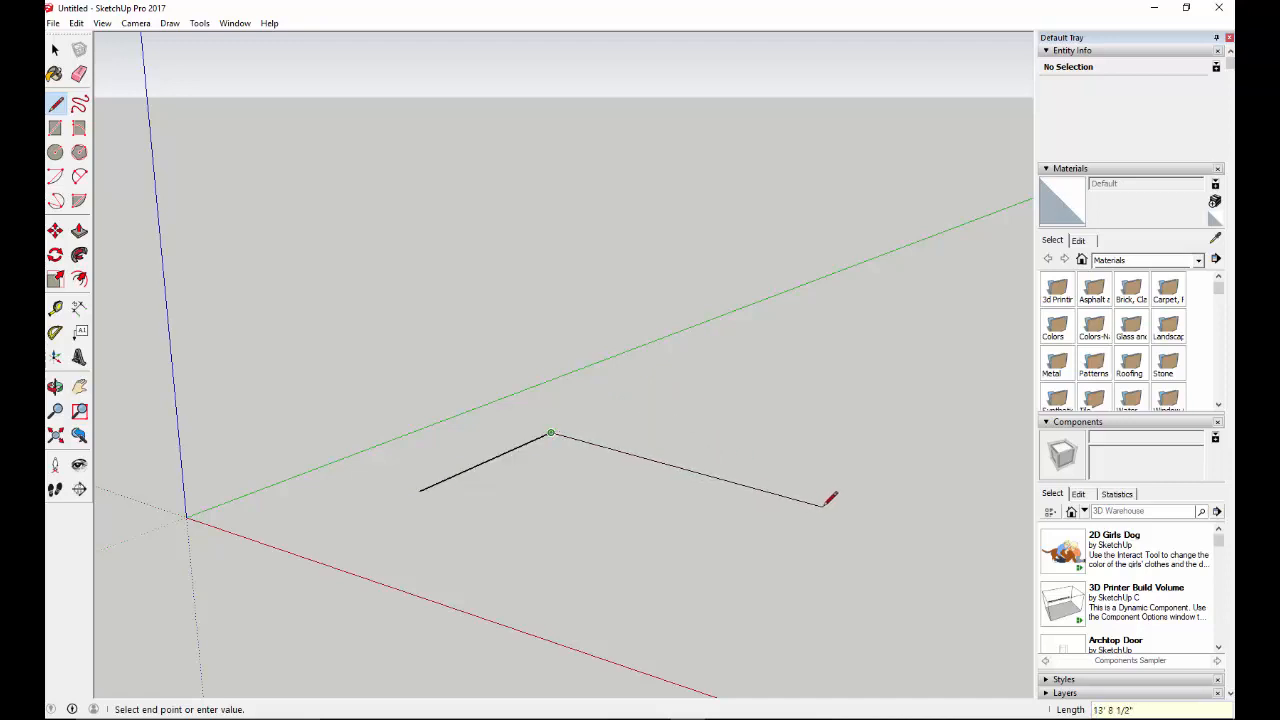
{"action": "key", "text": "Right"}
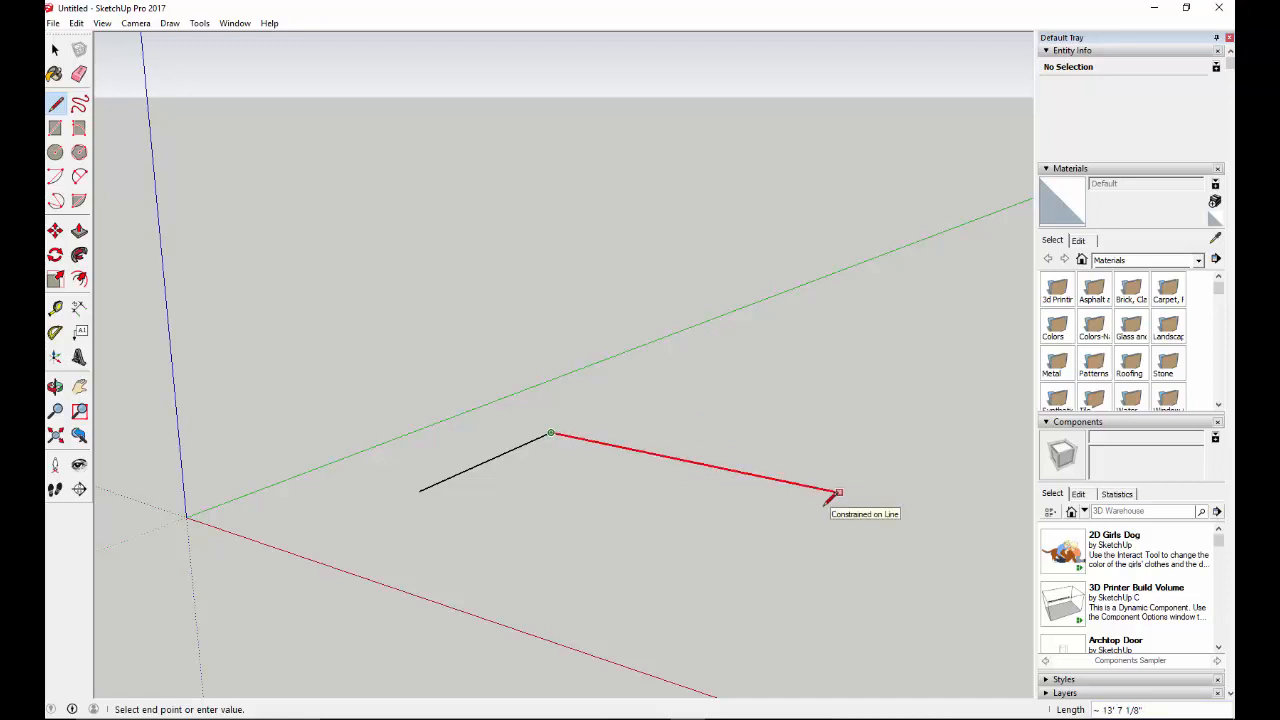
{"action": "type", "text": "12'6"}
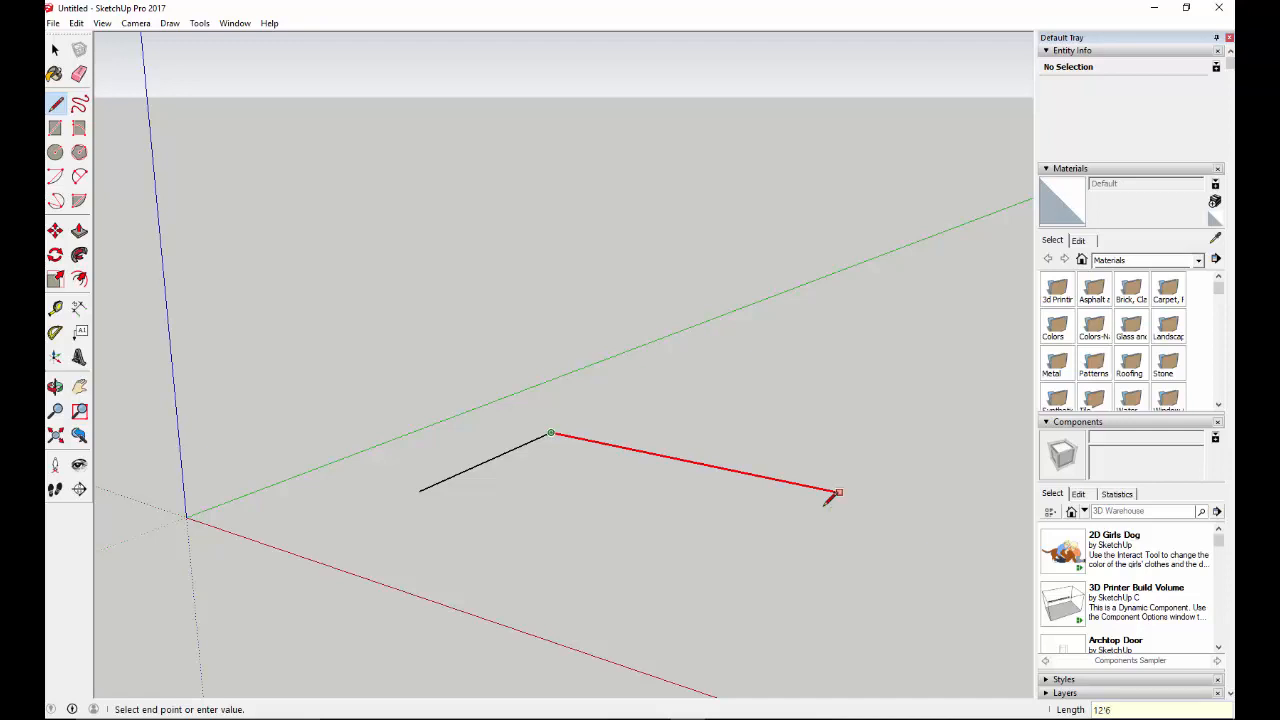
{"action": "key", "text": "Return"}
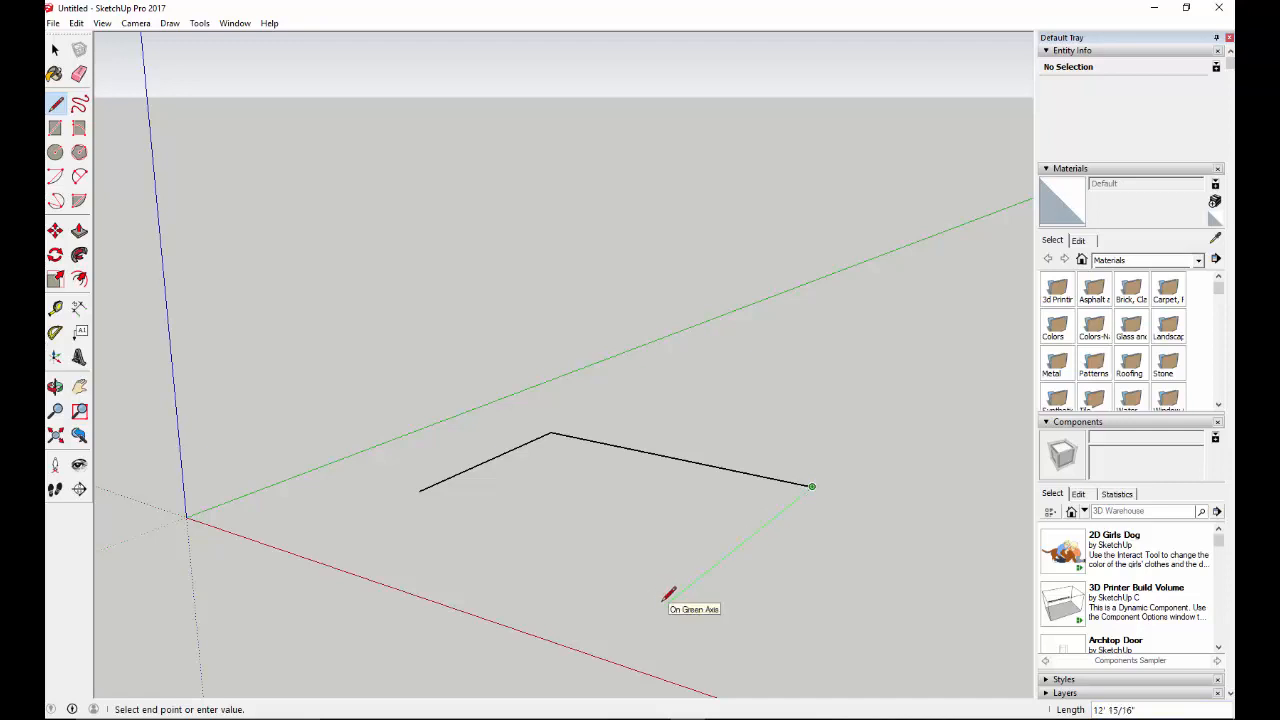
{"action": "type", "text": "9"}
{"action": "key", "text": "Return"}
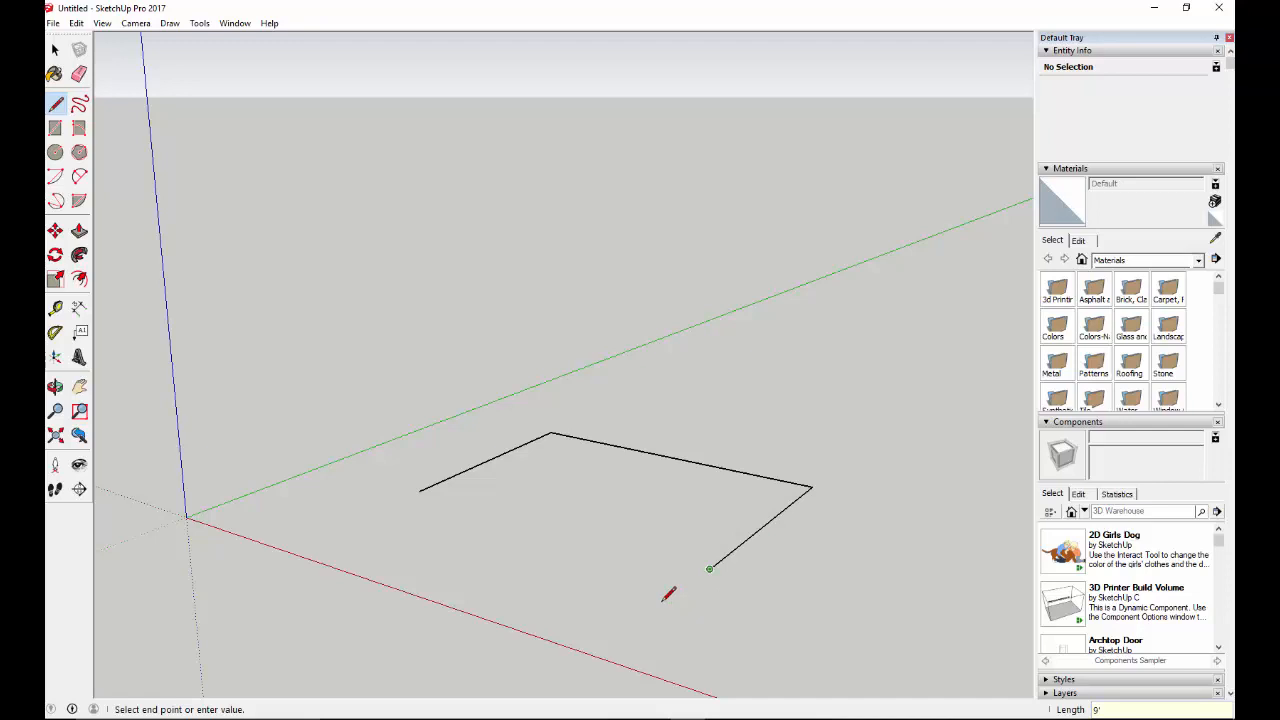
{"action": "left_click", "coordinate": [419, 490]}
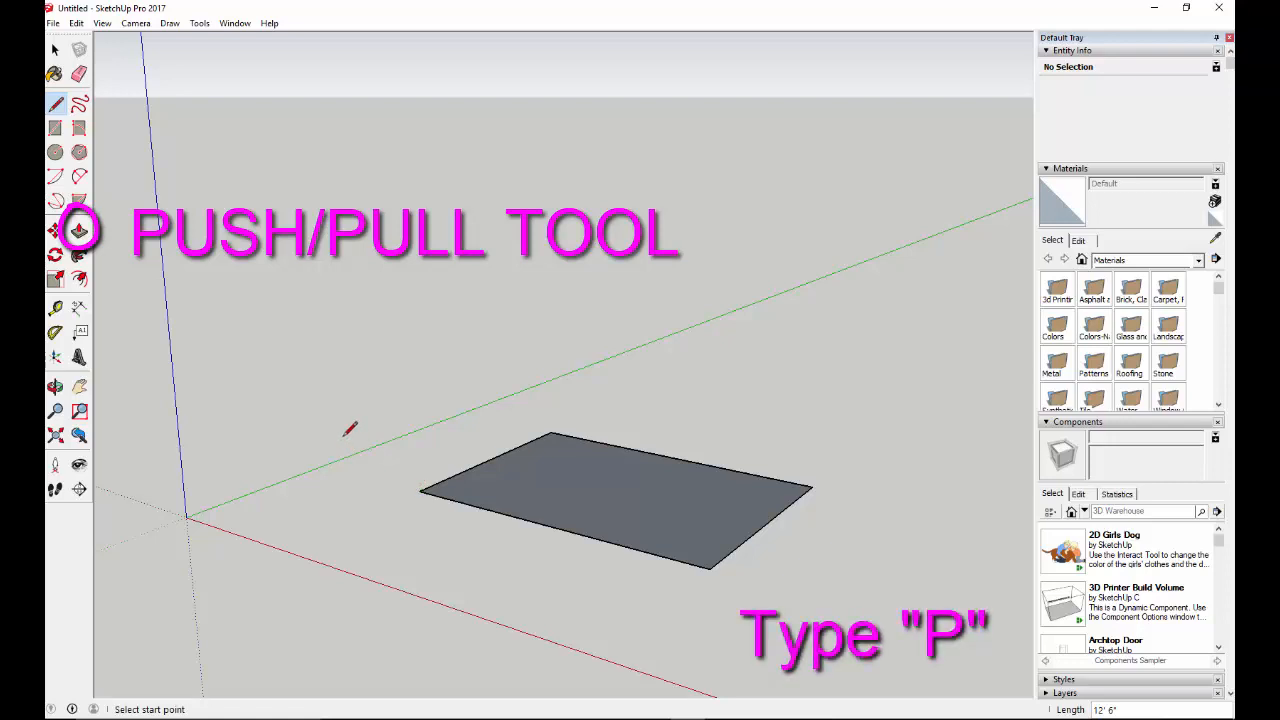
Push/Pull the rectangular face upward about 7'1" to form a box.
{"action": "key", "text": "p"}
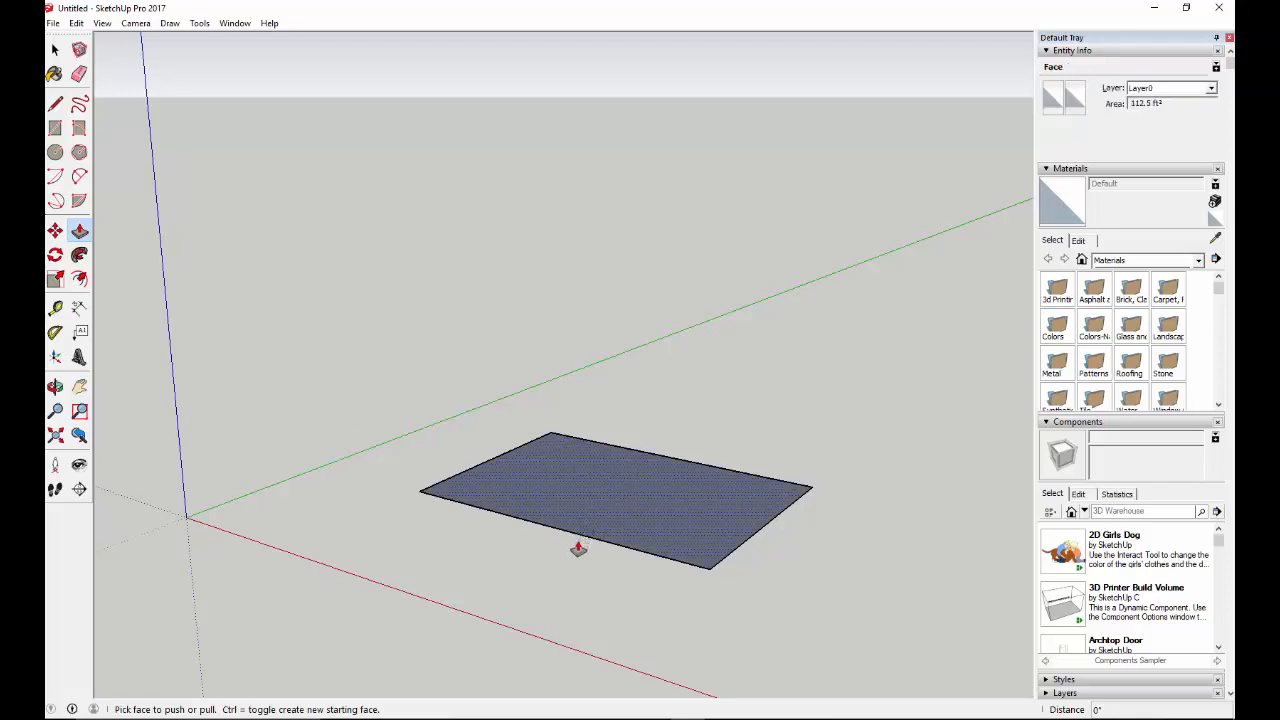
{"action": "left_click", "coordinate": [607, 495]}
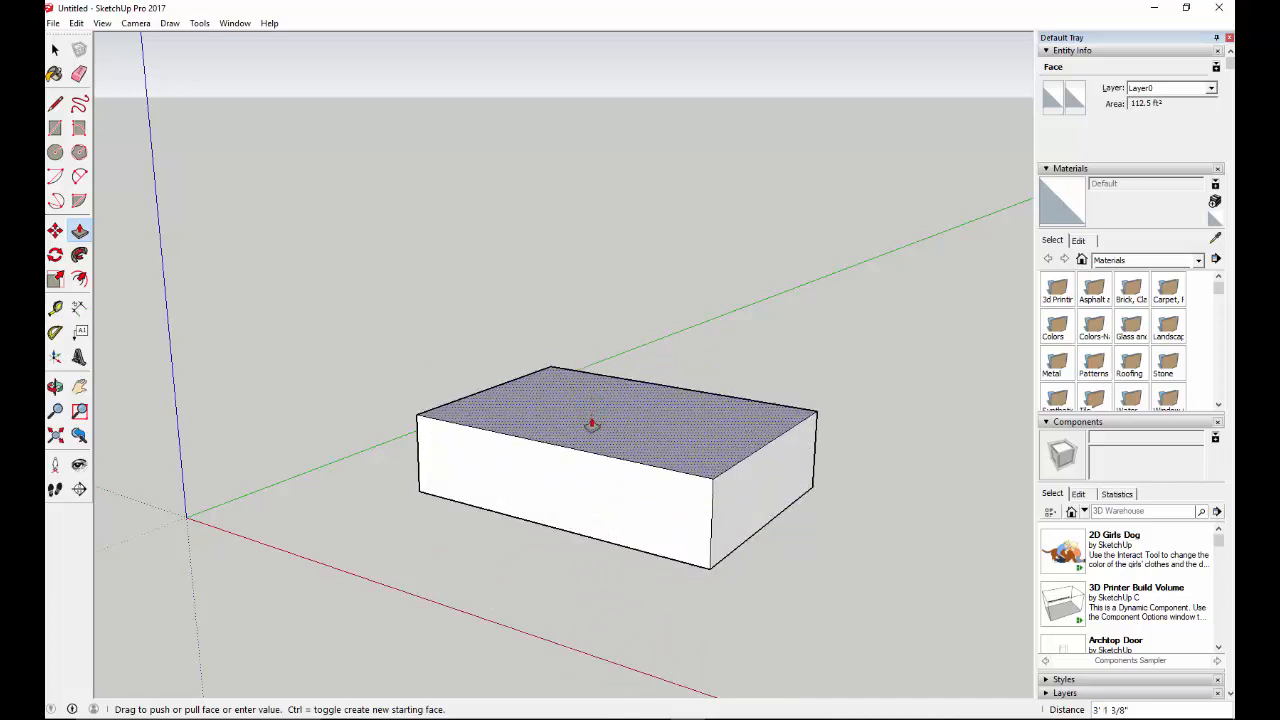
{"action": "left_click", "coordinate": [577, 510]}
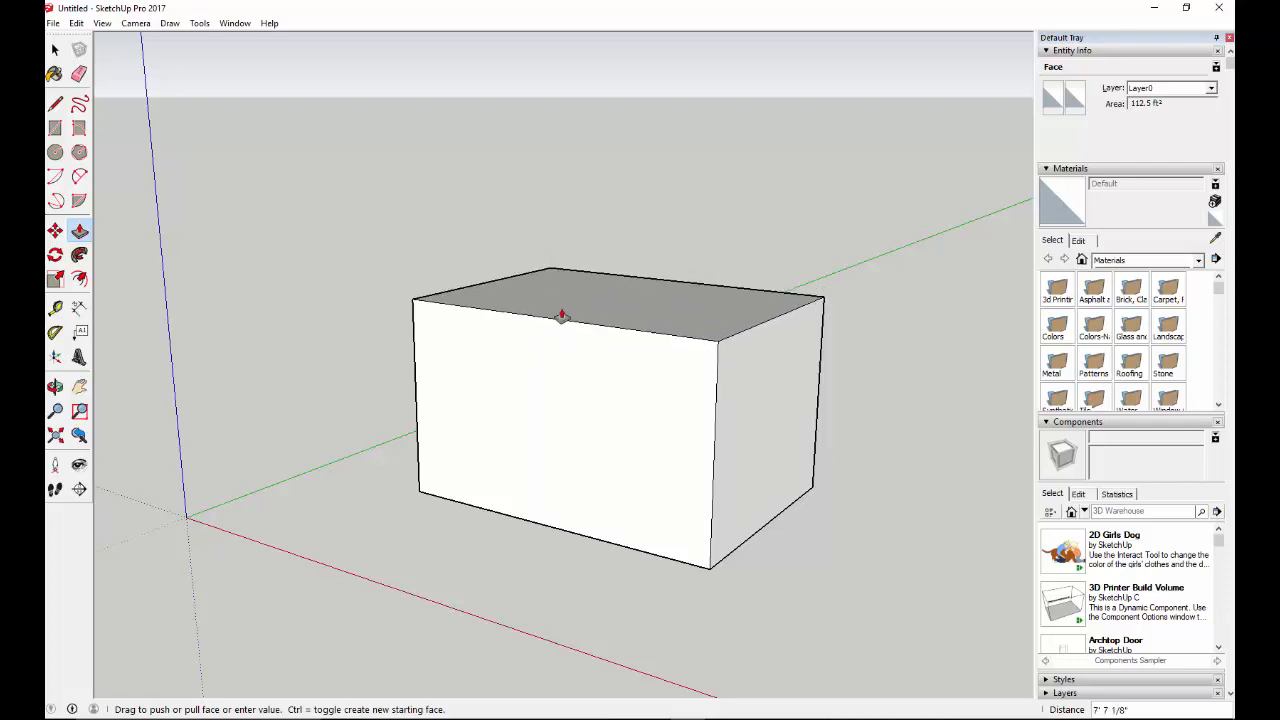
{"action": "left_click", "coordinate": [557, 317]}
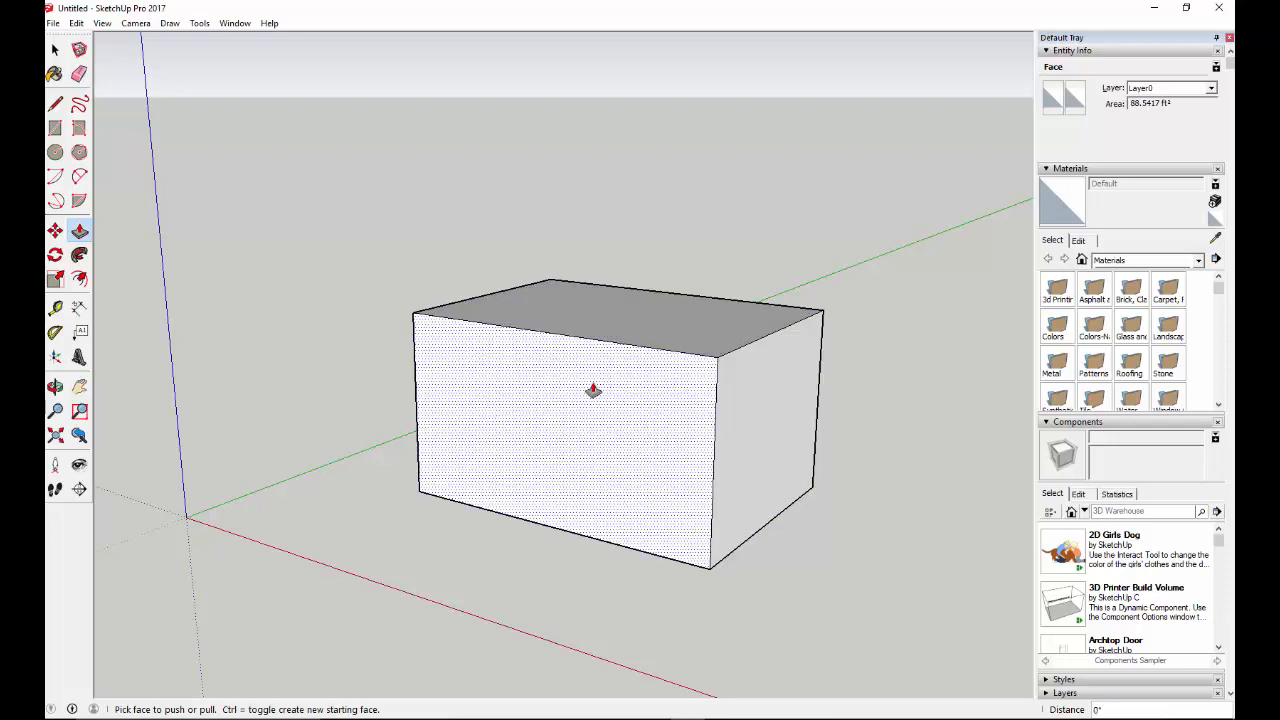
Push/Pull the box's front and right faces outward and raise its top face by about 3/4".
{"action": "left_click_drag", "start_coordinate": [593, 390], "coordinate": [544, 441]}
{"action": "left_click_drag", "start_coordinate": [723, 443], "coordinate": [775, 465]}
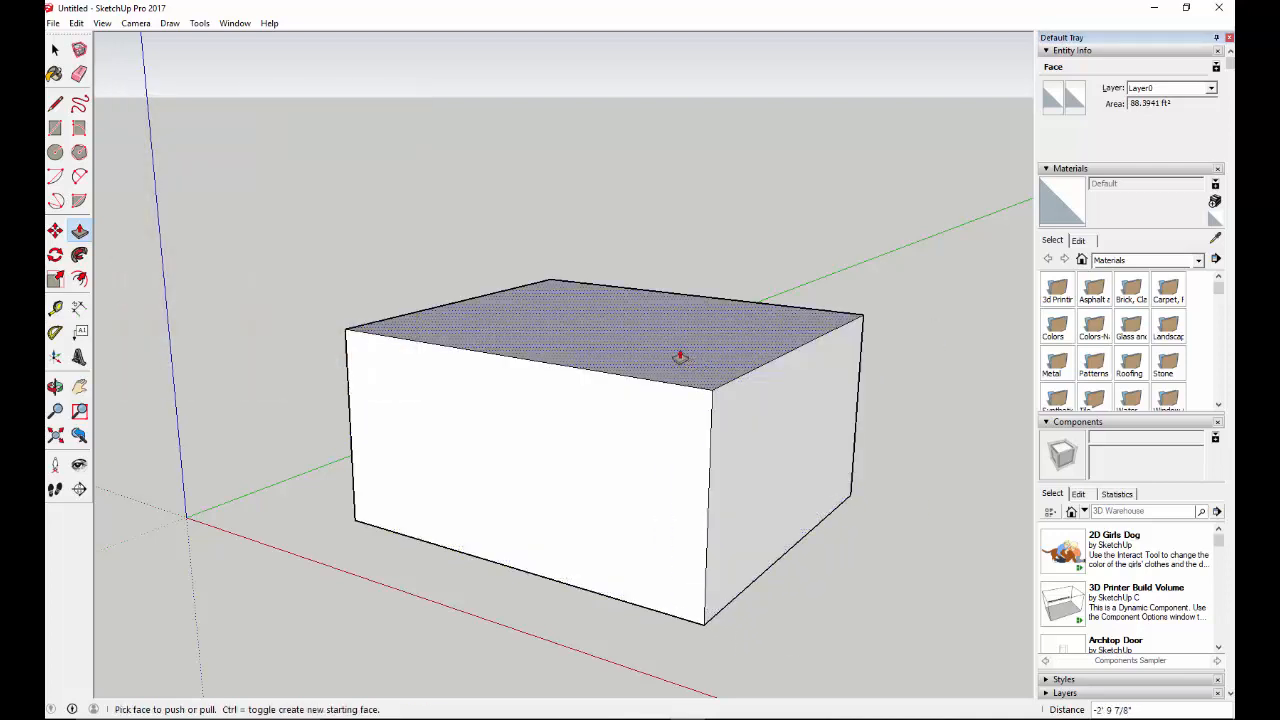
{"action": "mouse_move", "coordinate": [679, 357]}
{"action": "left_mouse_down"}
{"action": "mouse_move", "coordinate": [694, 271]}
{"action": "mouse_move", "coordinate": [690, 360]}
{"action": "left_mouse_up"}
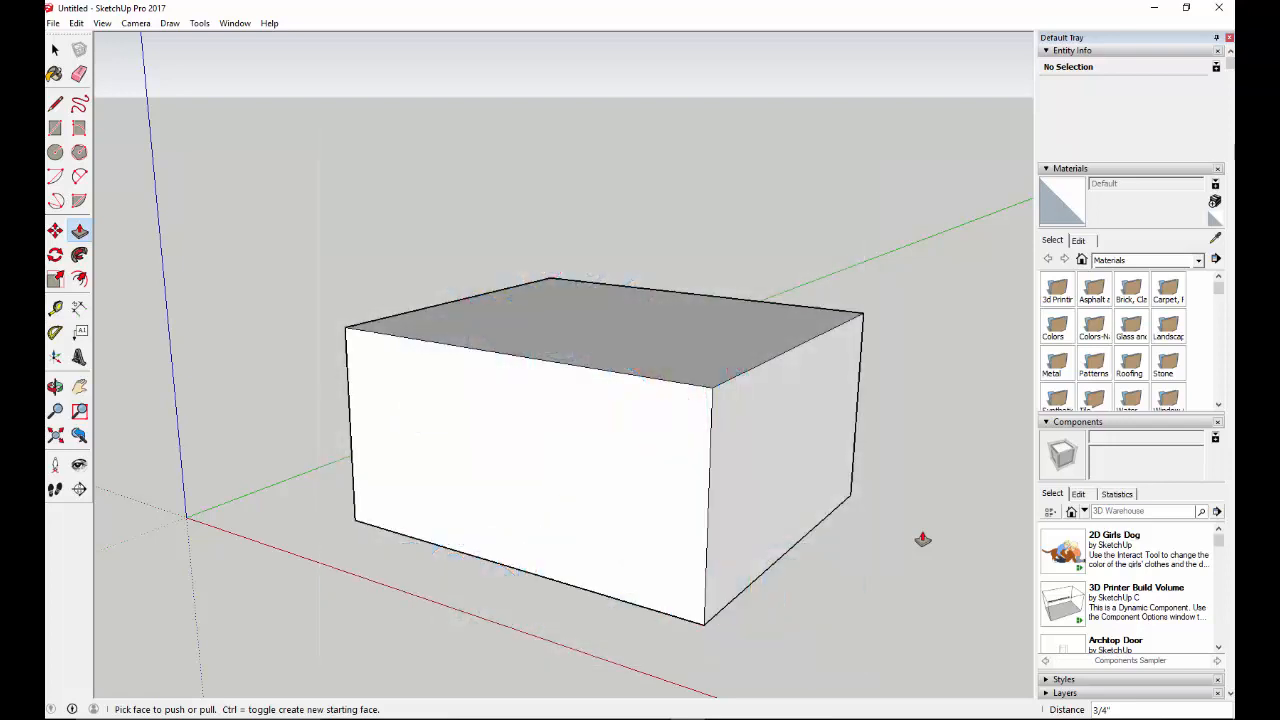
Split the box's front face with a vertical line about 7'1 3/4" long down its middle, from top edge to bottom edge.
{"action": "left_click", "coordinate": [56, 105]}
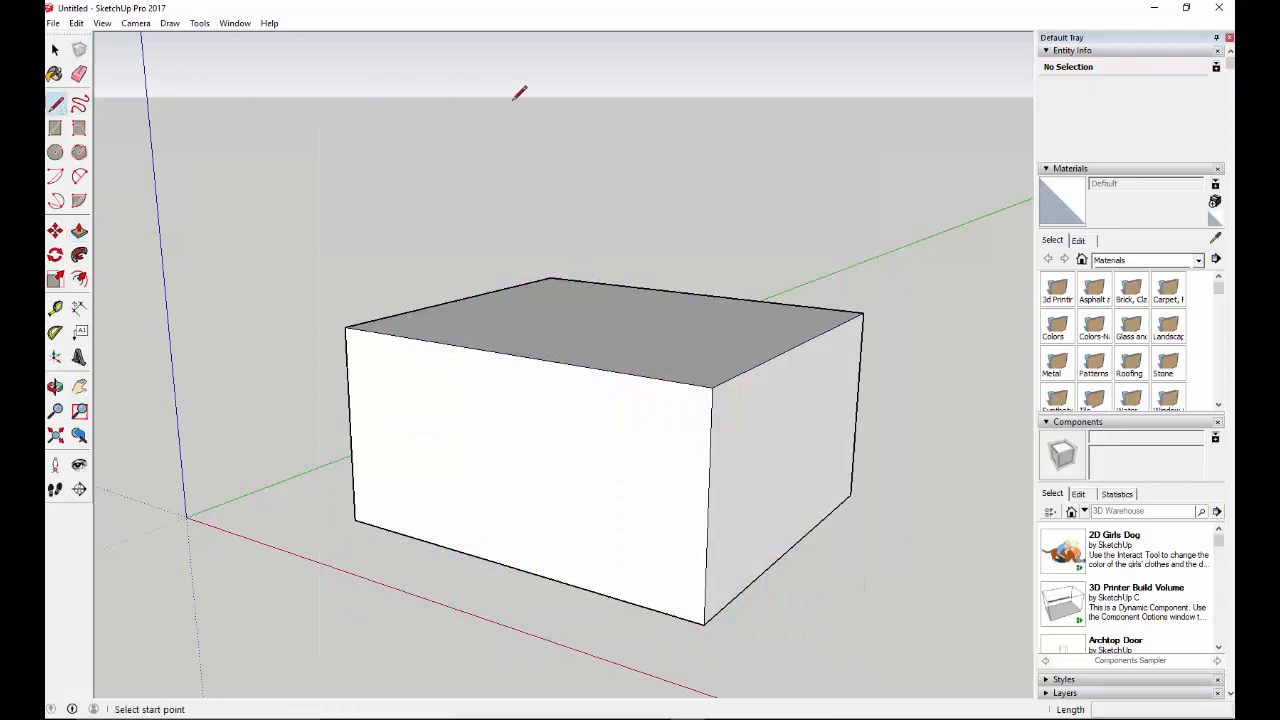
{"action": "left_click", "coordinate": [507, 353]}
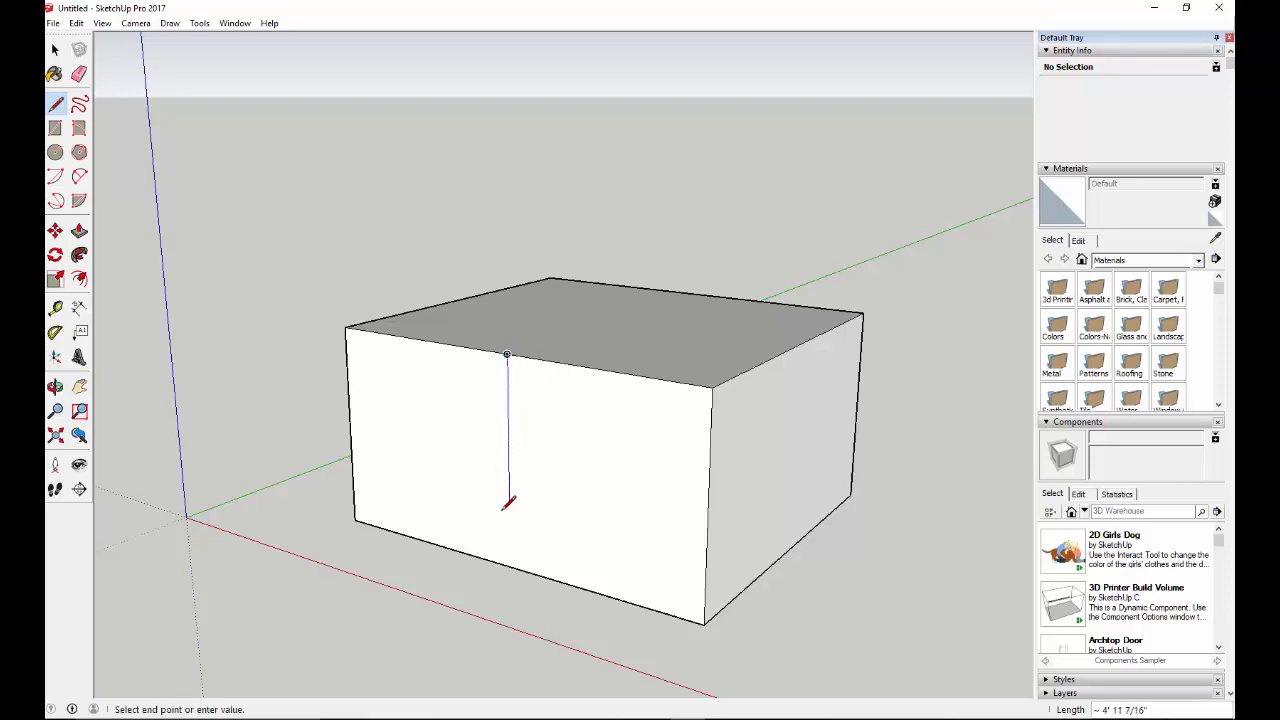
{"action": "left_click", "coordinate": [510, 568]}
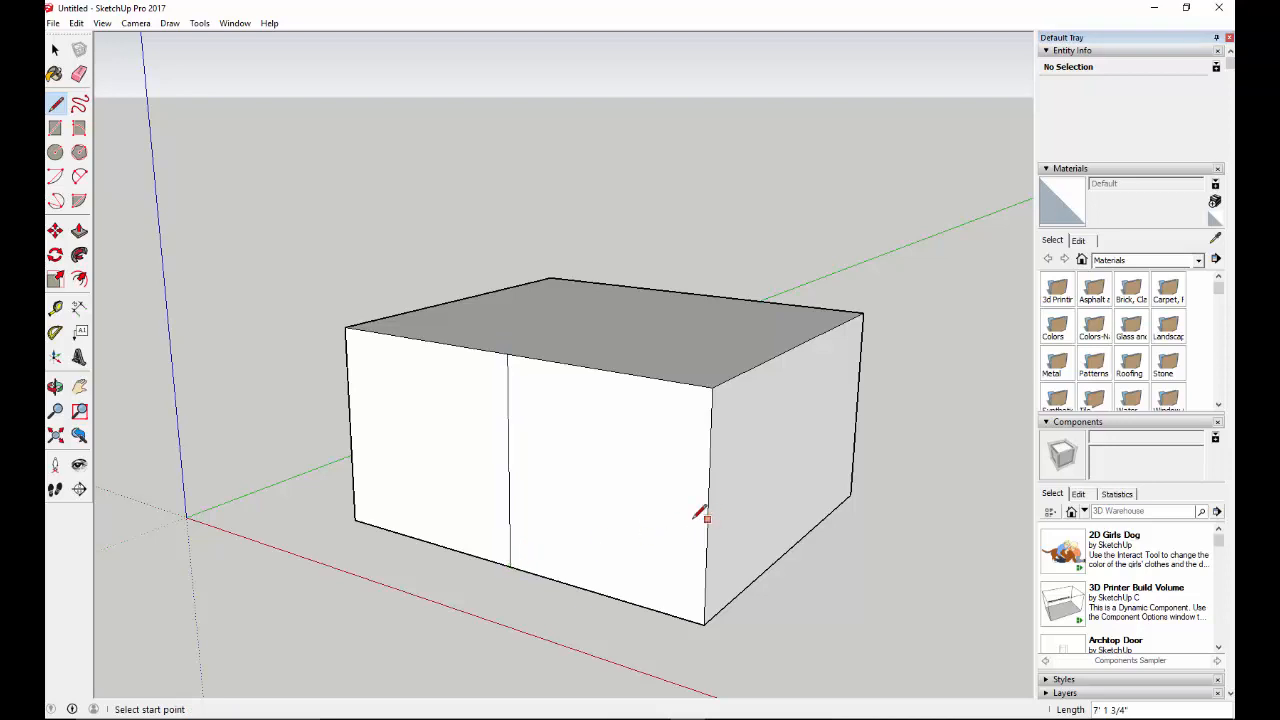
Push/Pull the left half of the split front face outward, and pull the projection's inner side face outward to widen it.
{"action": "left_click", "coordinate": [79, 231]}
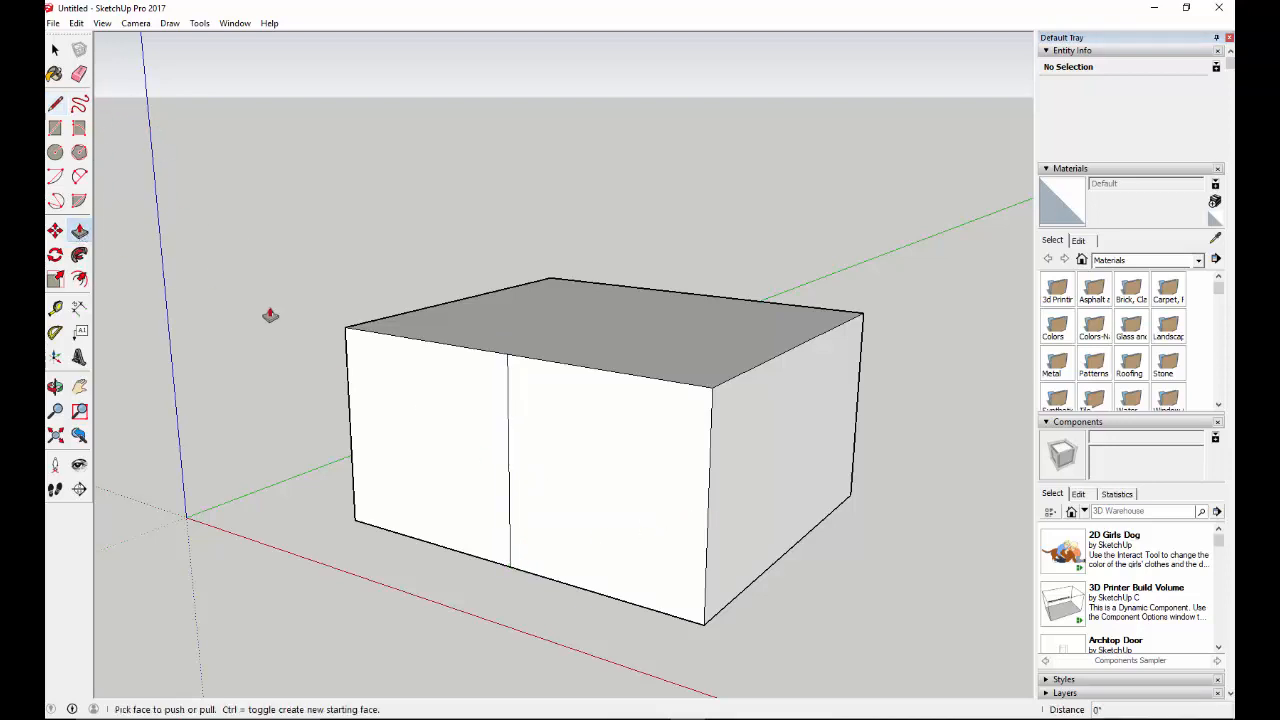
{"action": "left_click", "coordinate": [473, 421]}
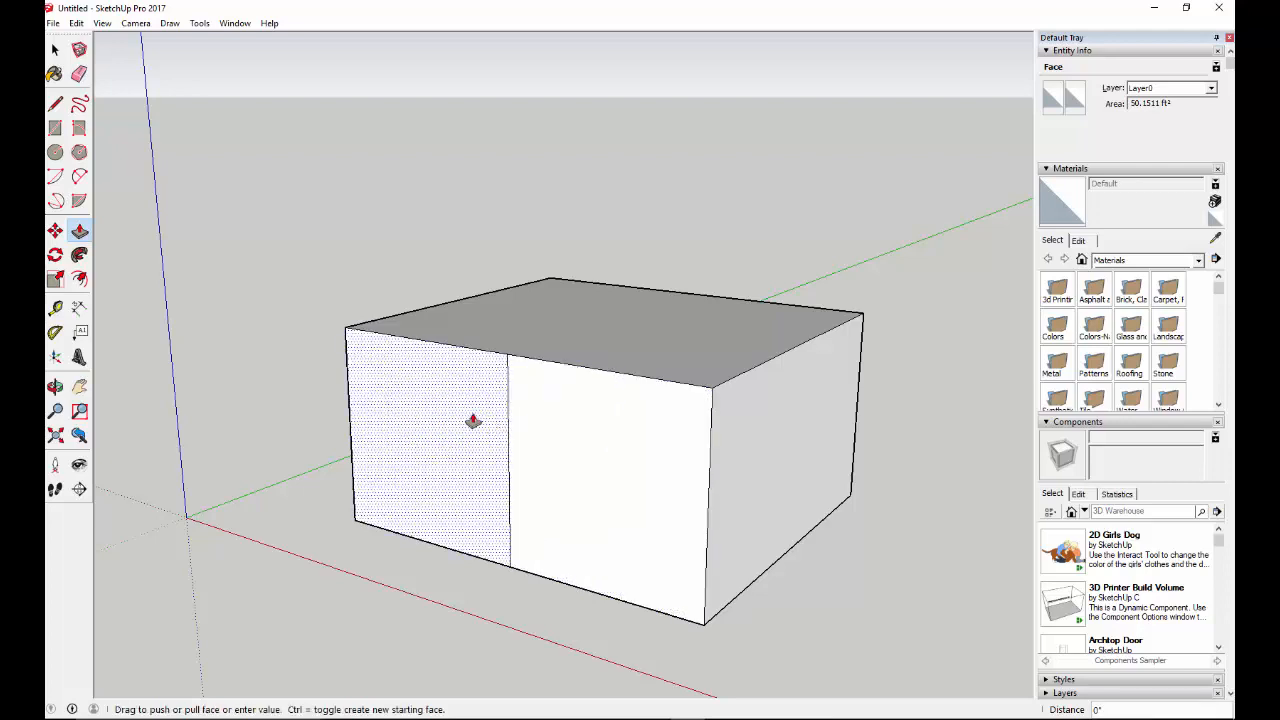
{"action": "left_click", "coordinate": [383, 462]}
{"action": "left_click", "coordinate": [437, 457]}
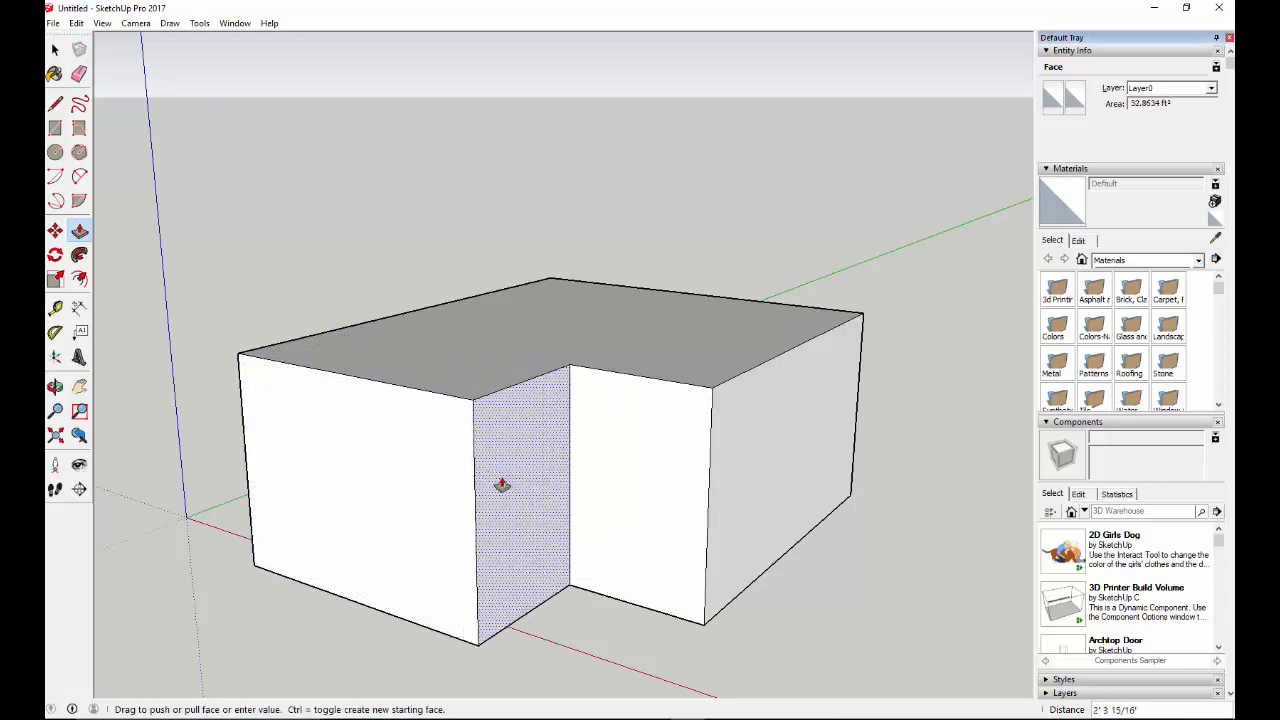
{"action": "left_click", "coordinate": [511, 493]}
Push/Pull the box's right face outward and pull the right half of the front face forward about 2 ft.
{"action": "left_click", "coordinate": [800, 455]}
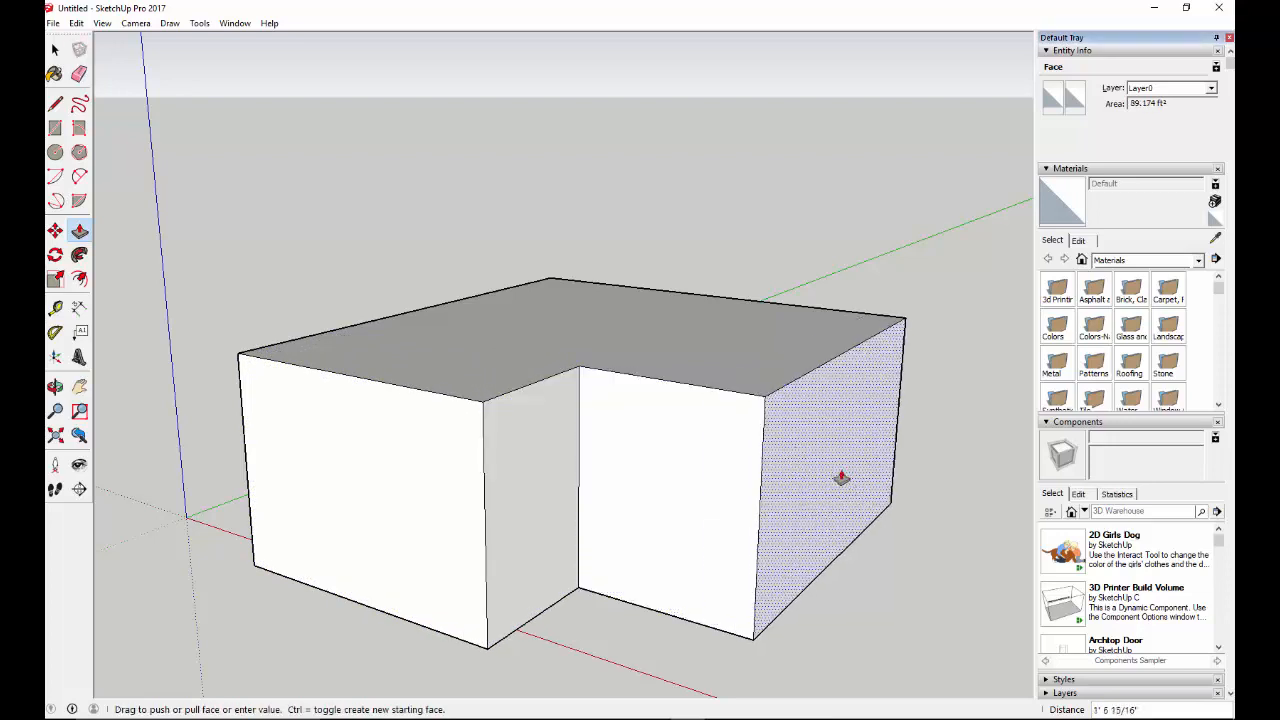
{"action": "left_click", "coordinate": [880, 508]}
{"action": "left_click", "coordinate": [755, 503]}
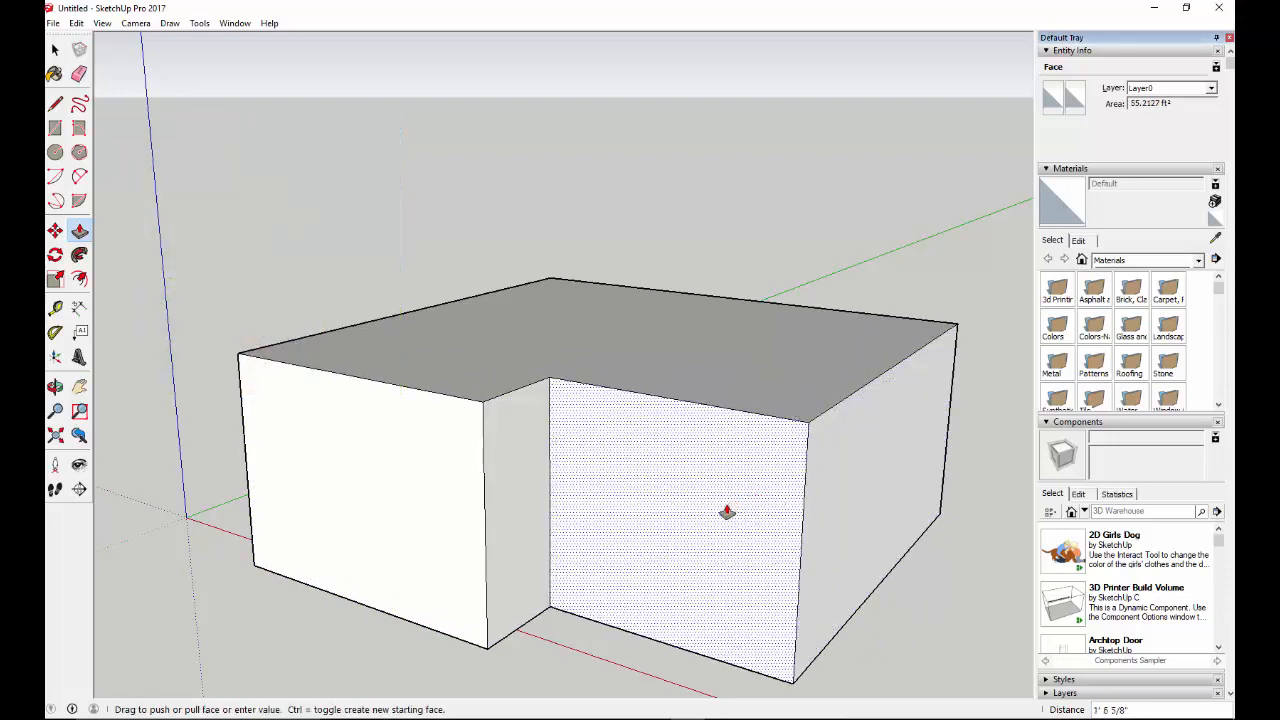
{"action": "left_click", "coordinate": [722, 514]}
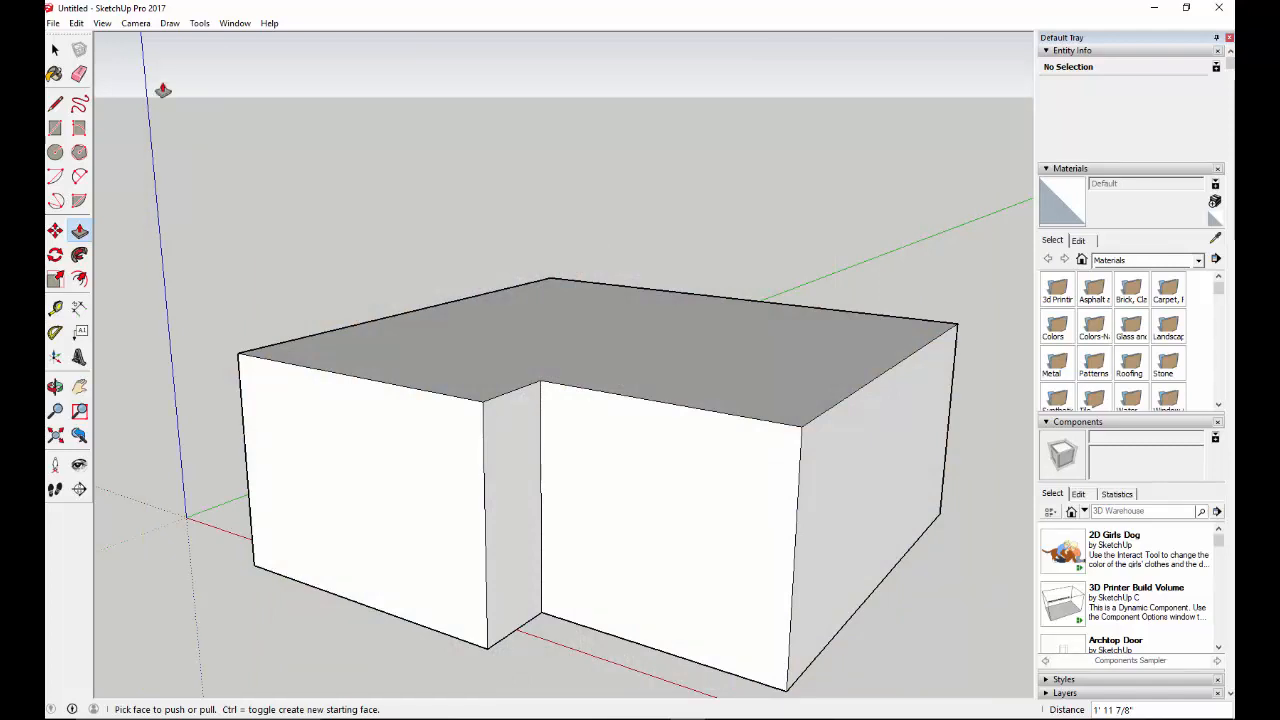
Delete the projecting left front face and undo the deletion.
{"action": "left_click", "coordinate": [55, 49]}
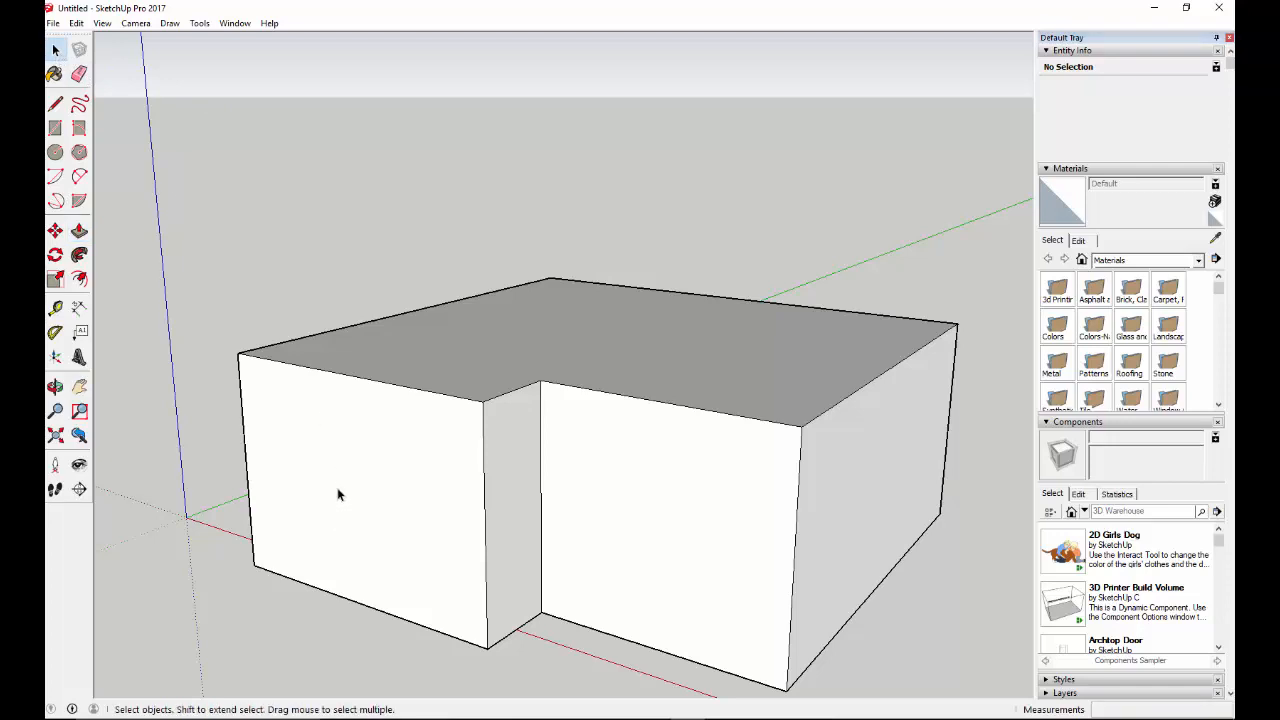
{"action": "left_click", "coordinate": [336, 491]}
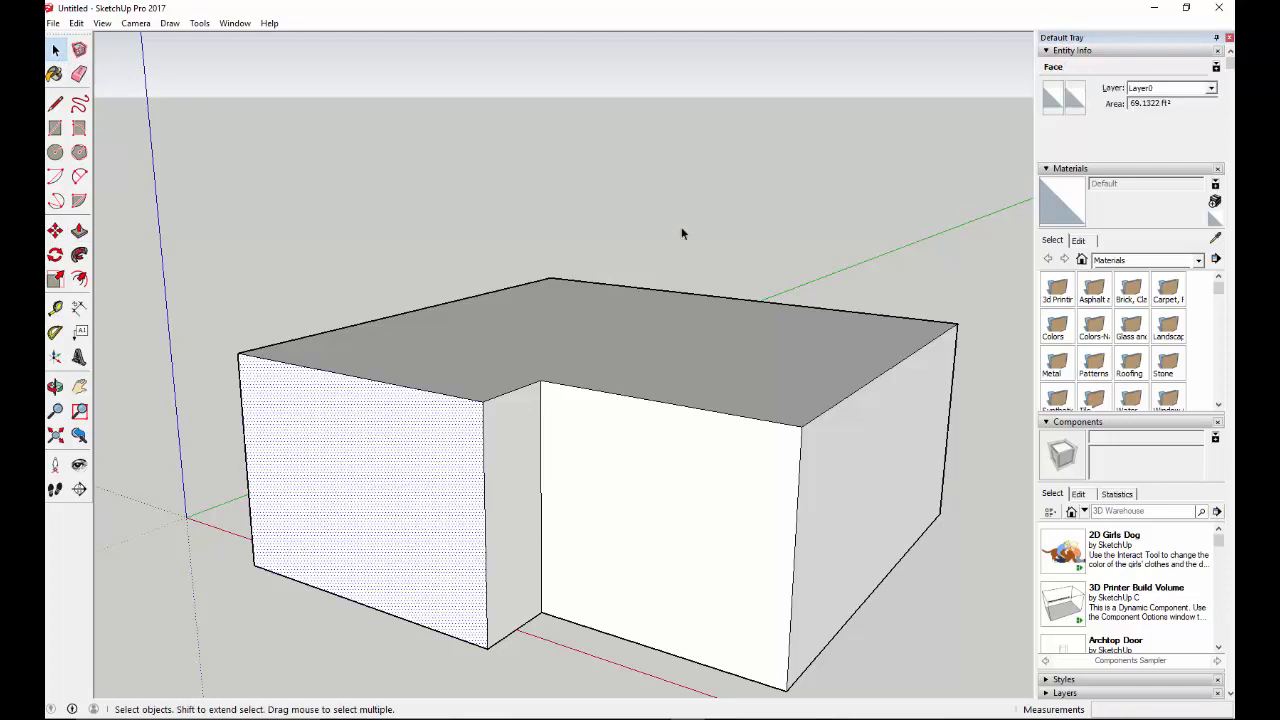
{"action": "key", "text": "Delete"}
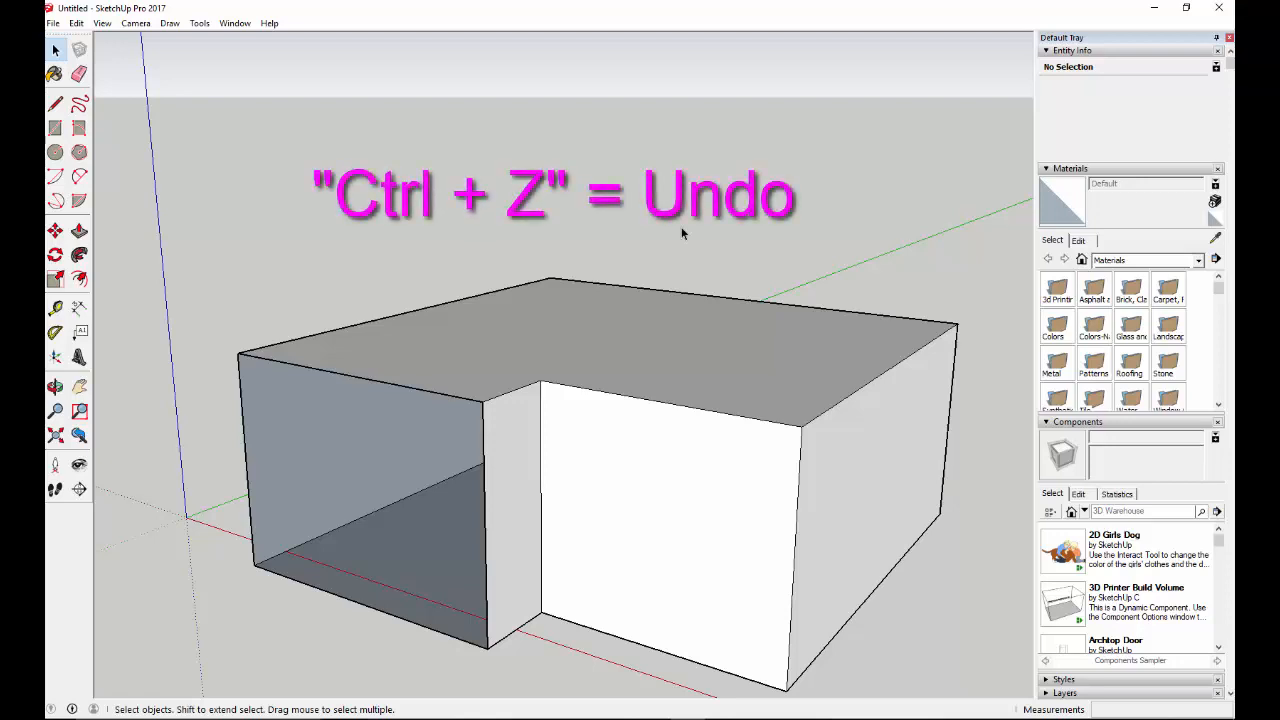
{"action": "key", "text": "ctrl+z"}
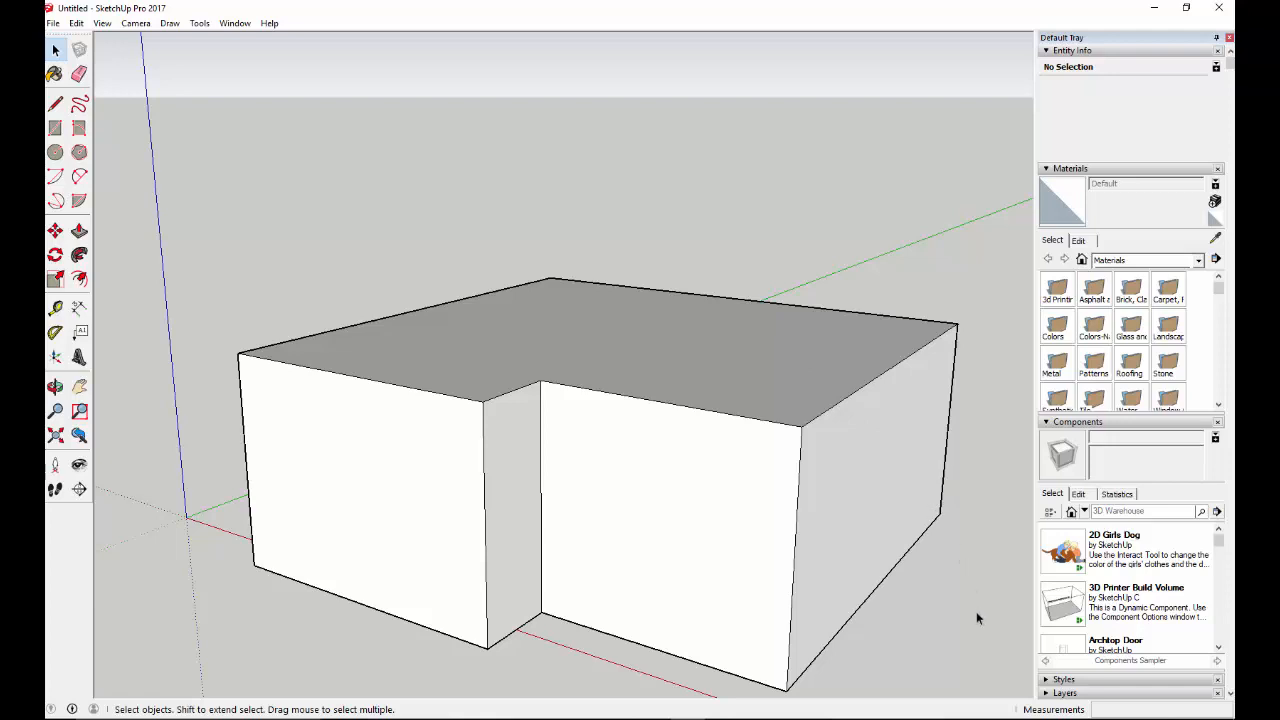
Select the whole box with a selection window and delete it.
{"action": "left_click_drag", "start_coordinate": [981, 652], "coordinate": [357, 285]}
{"action": "left_click_drag", "start_coordinate": [206, 243], "coordinate": [206, 243]}
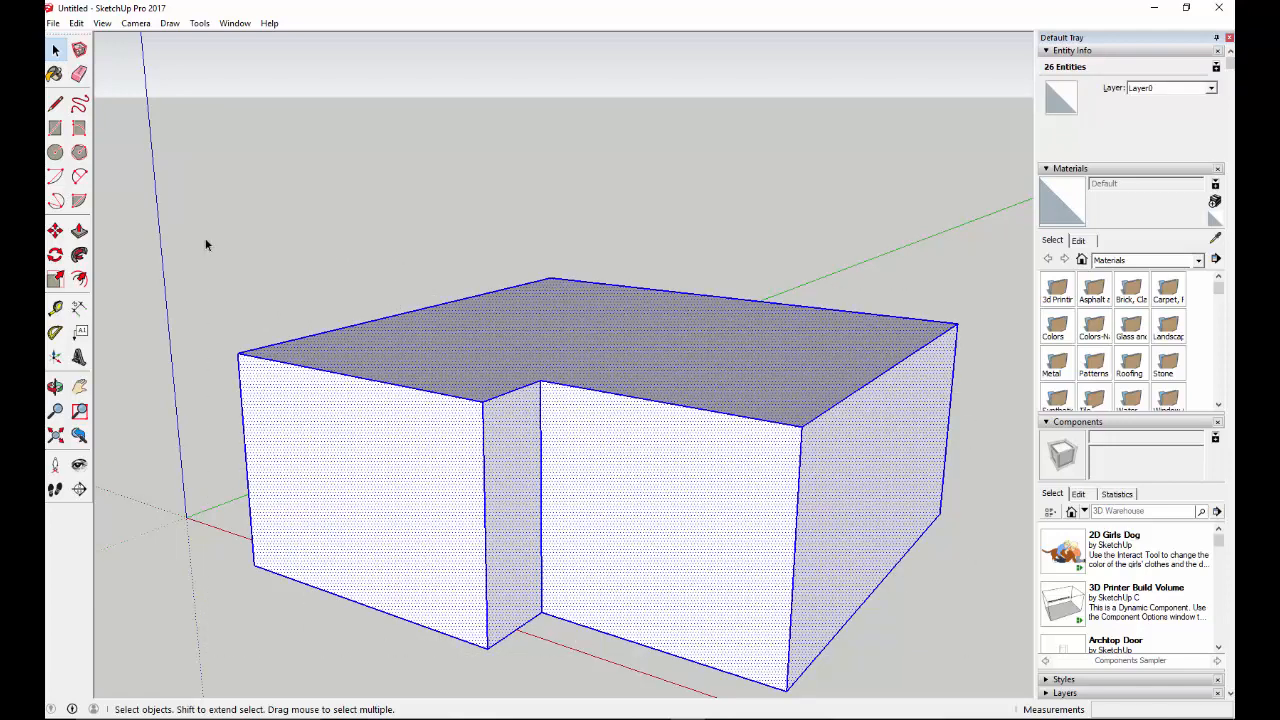
{"action": "key", "text": "Delete"}
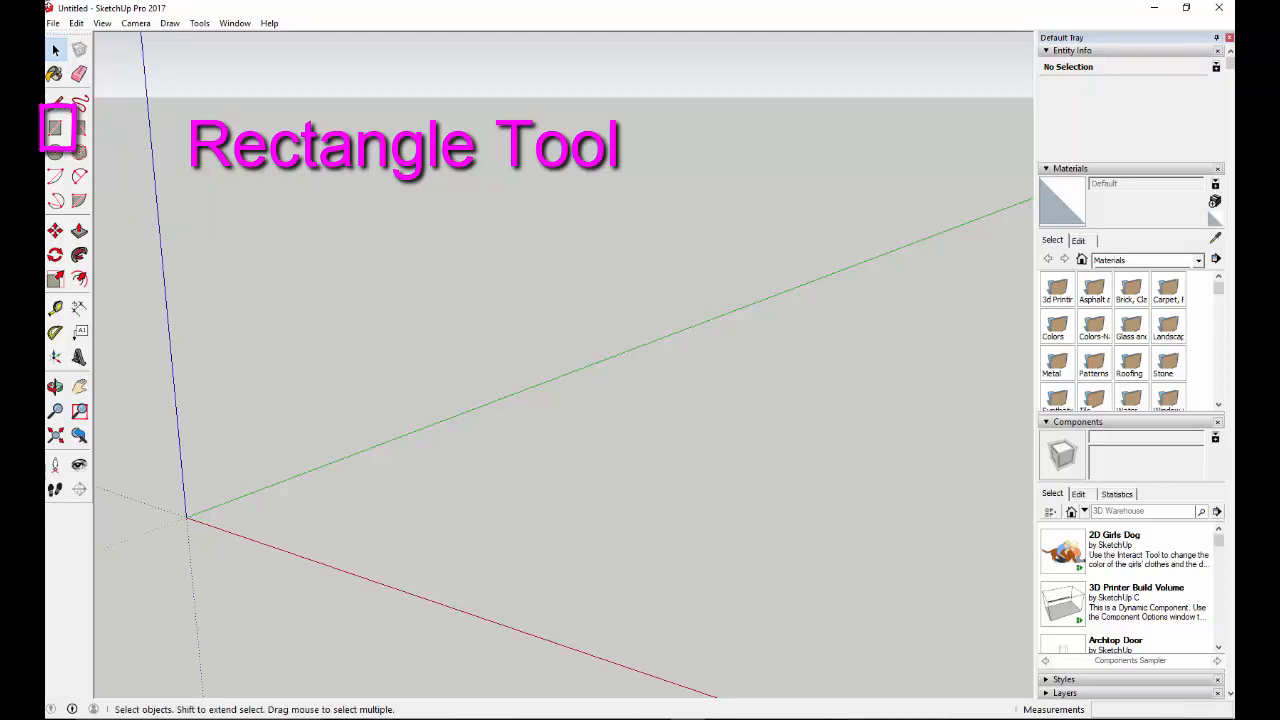
Draw a freehand rectangle about 7'2" by 18'7" on the ground with the Rectangle tool, between the red and green axes.
{"action": "key", "text": "r"}
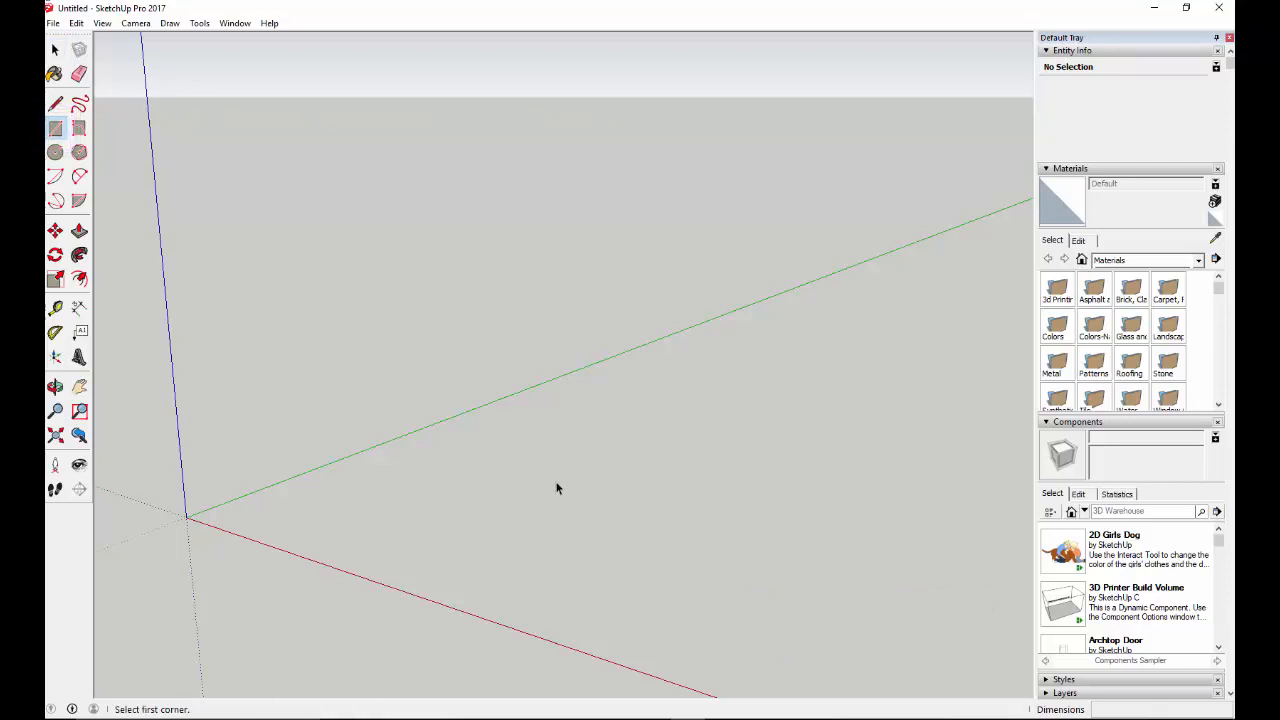
{"action": "left_click", "coordinate": [414, 499]}
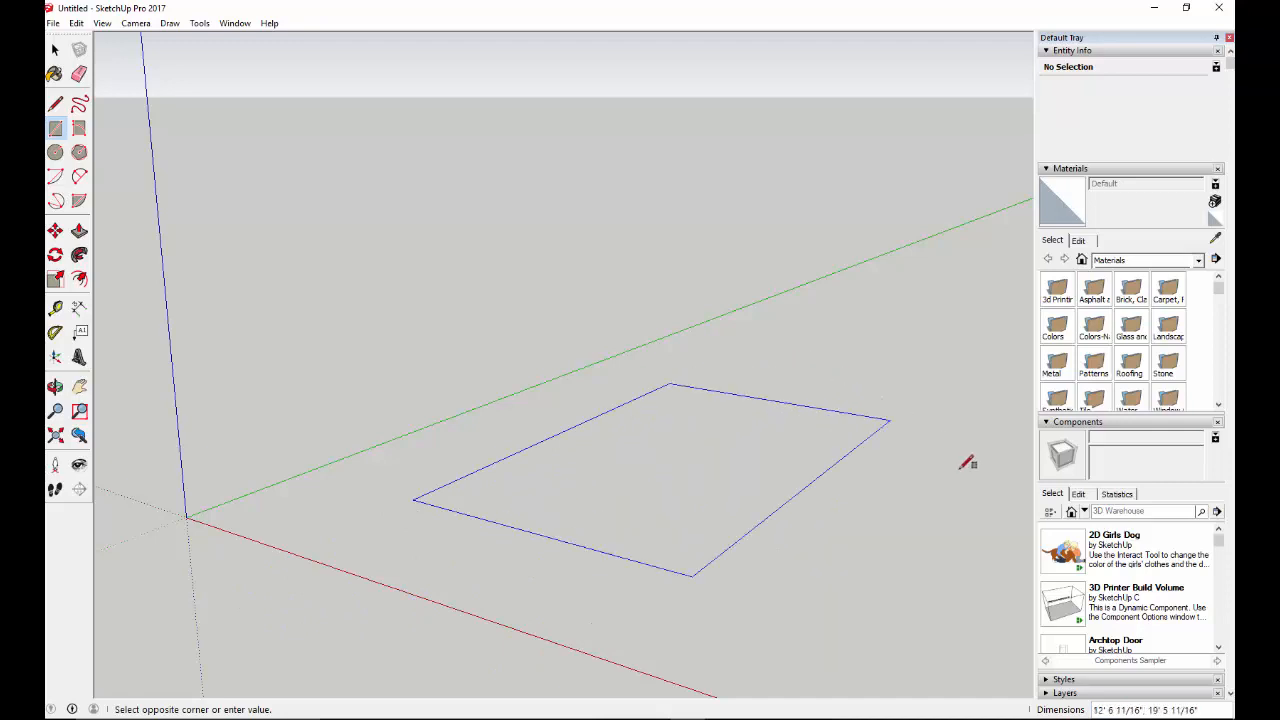
{"action": "left_click", "coordinate": [776, 411]}
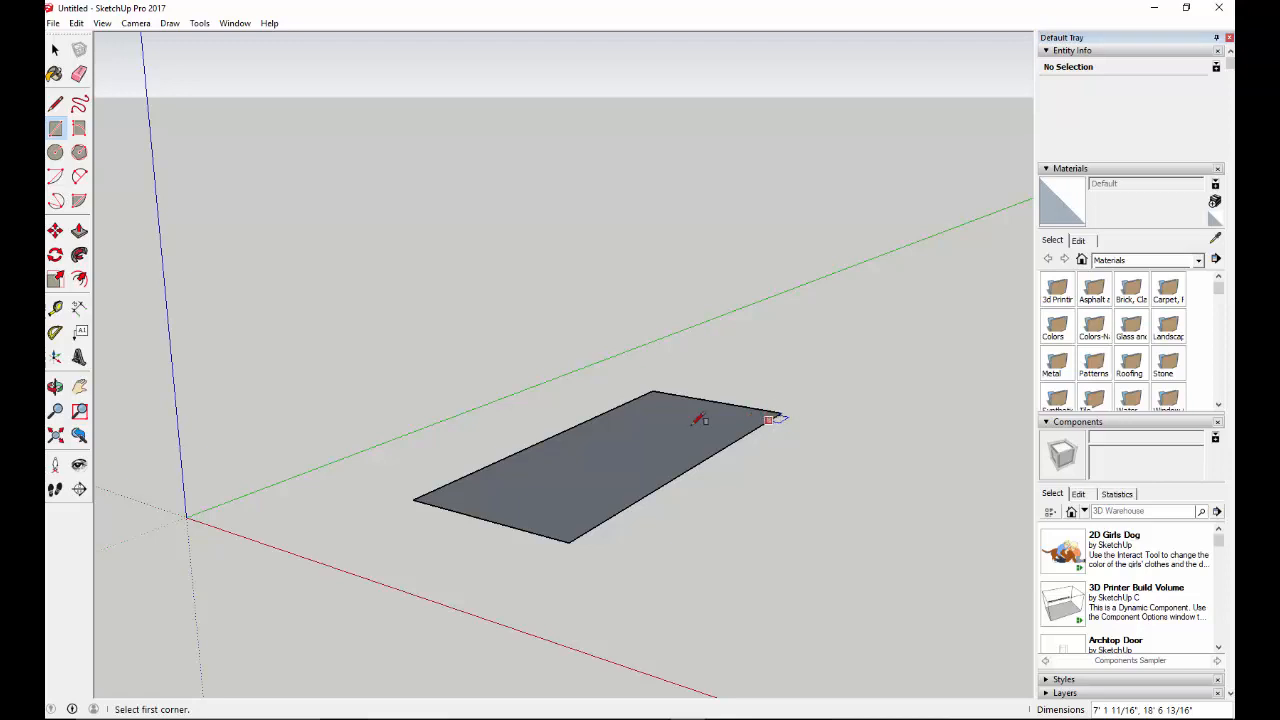
Draw a second ground rectangle of exactly 7' by 12'6 1/2" in front of the first one.
{"action": "left_click", "coordinate": [604, 593]}
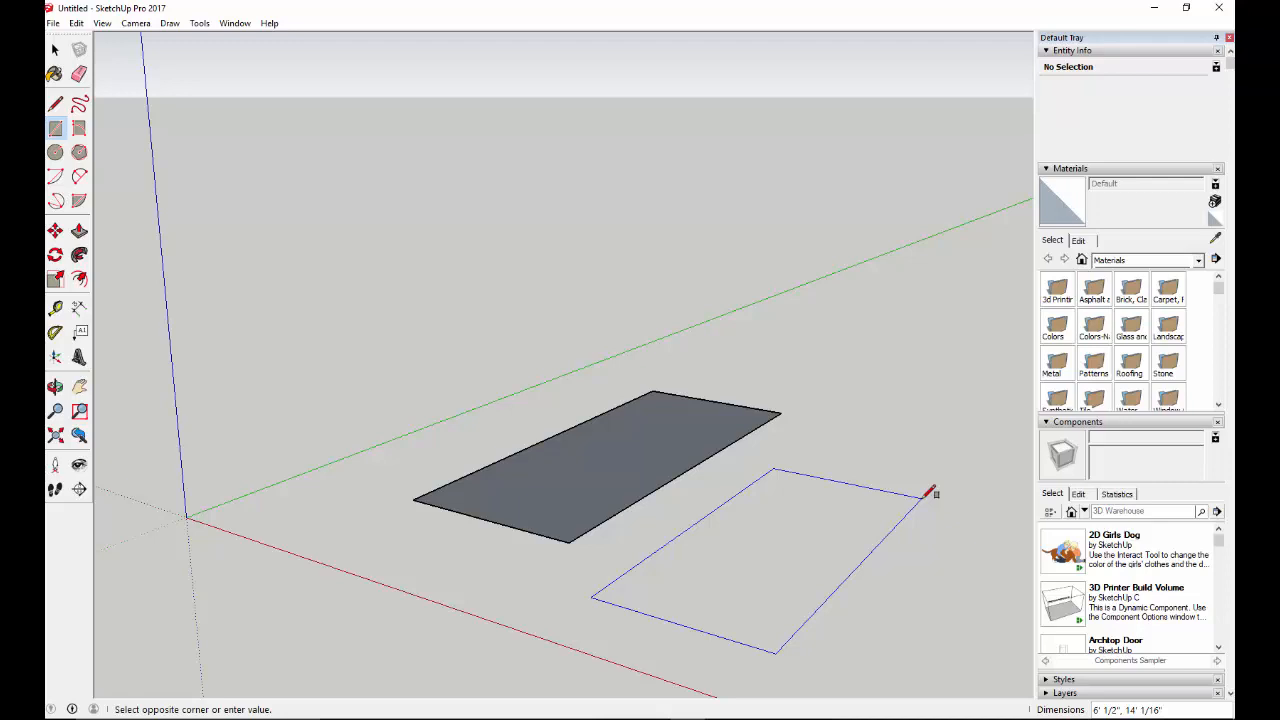
{"action": "type", "text": "7',12'6 1/2"}
{"action": "key", "text": "shift"}
{"action": "left_click", "coordinate": [929, 492]}
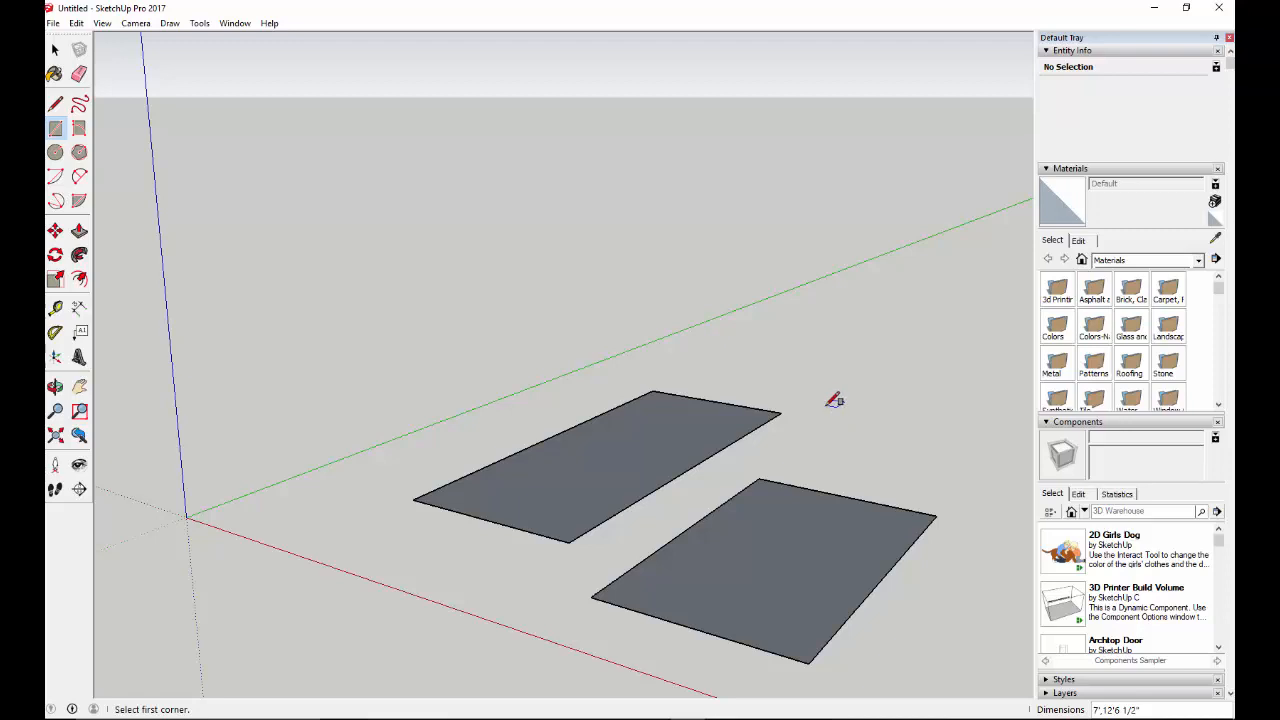
Draw a circle with a 7'8 1/4" radius on the ground near the origin, overlapping the first rectangle's near corner.
{"action": "left_click", "coordinate": [54, 156]}
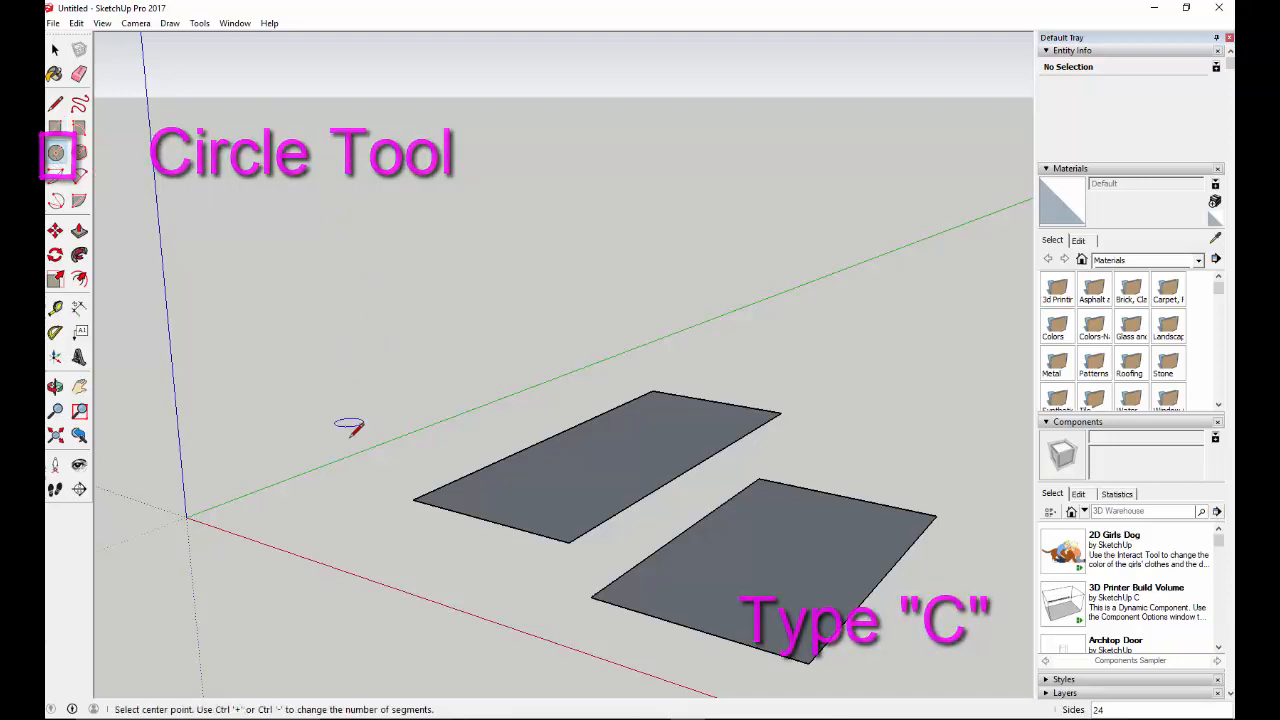
{"action": "left_click", "coordinate": [352, 494]}
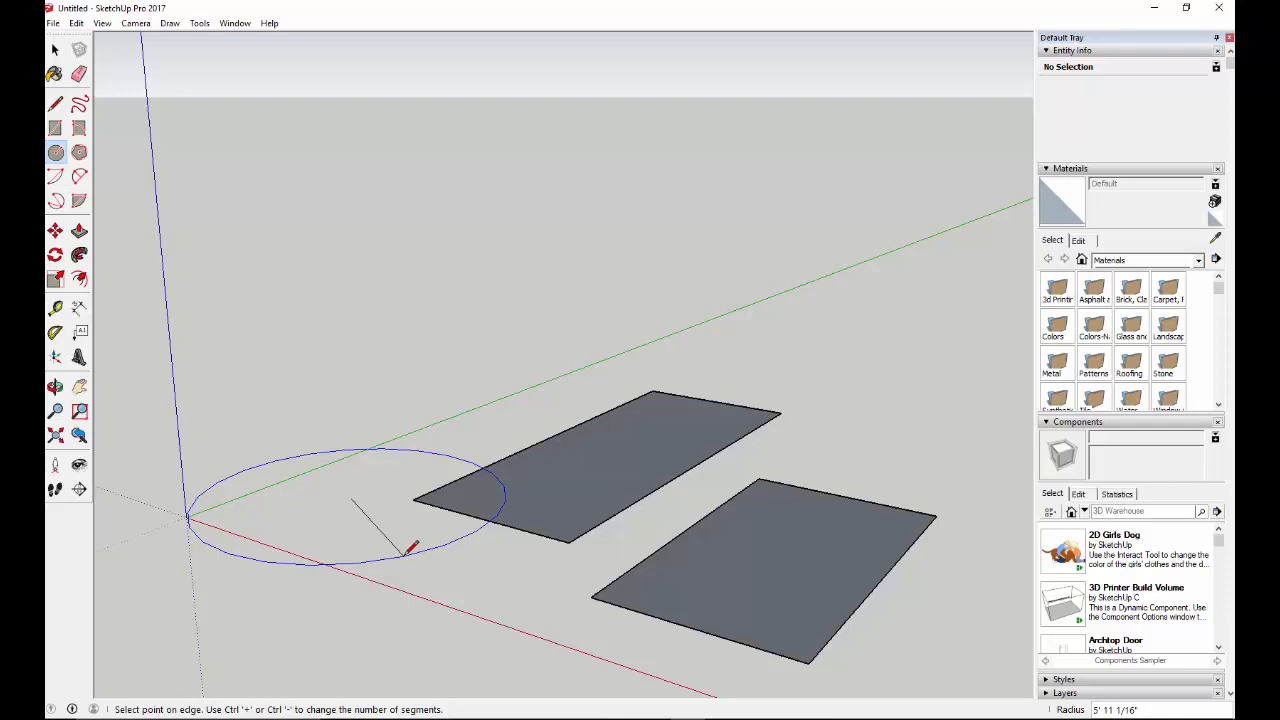
{"action": "type", "text": "7'8 1/4"}
{"action": "left_click", "coordinate": [405, 551]}
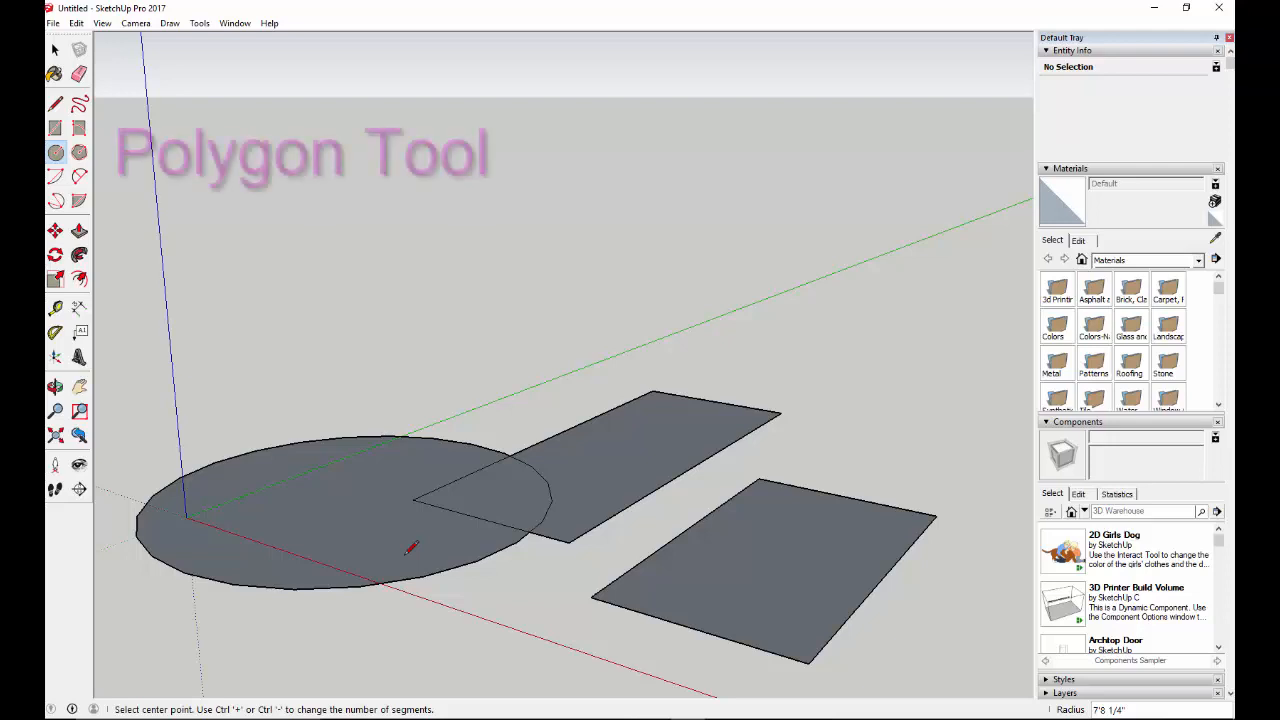
Draw a 24-sided polygon with an inscribed radius of about 6'1" on the ground, overlapping the first rectangle's far corner.
{"action": "left_click", "coordinate": [78, 153]}
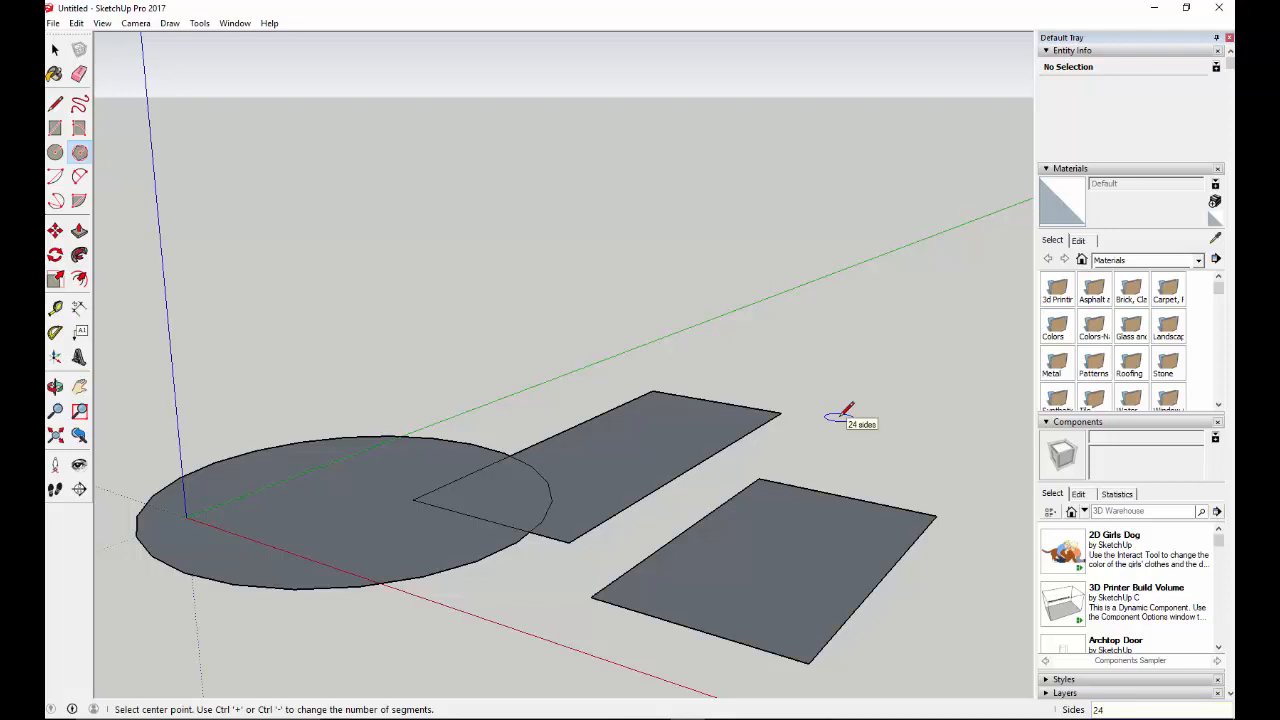
{"action": "left_click", "coordinate": [839, 419]}
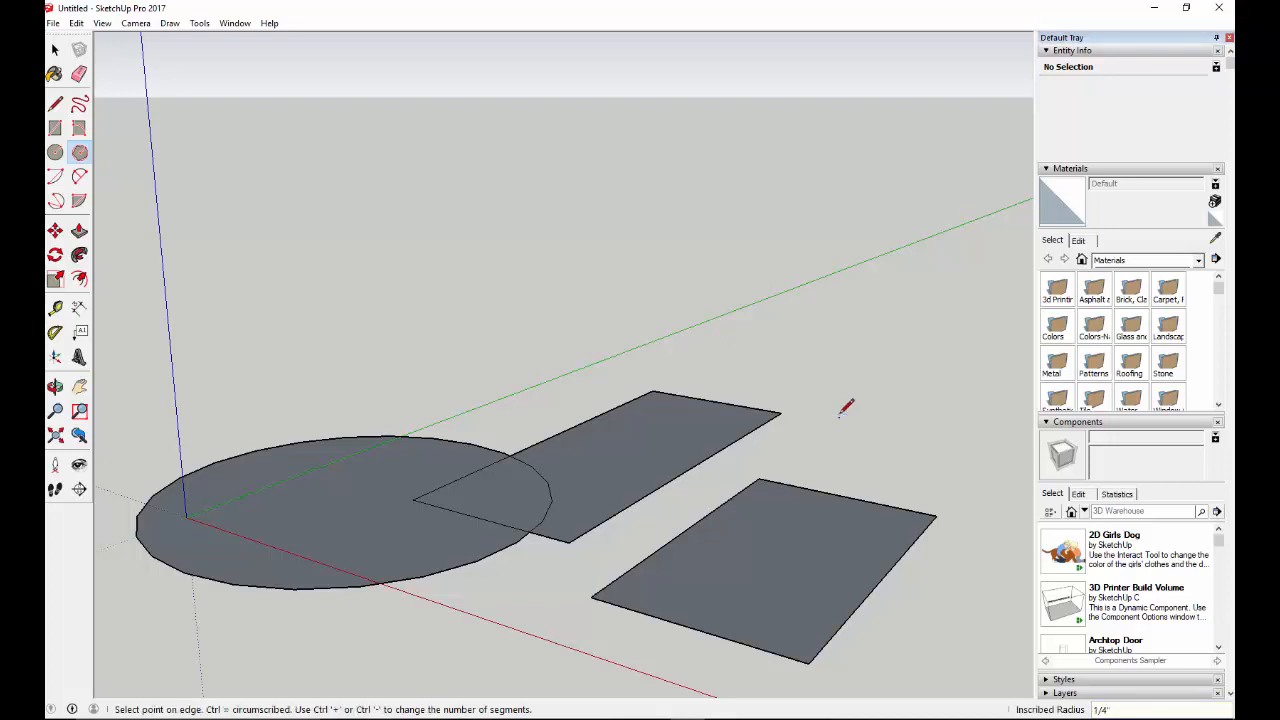
{"action": "left_click", "coordinate": [927, 448]}
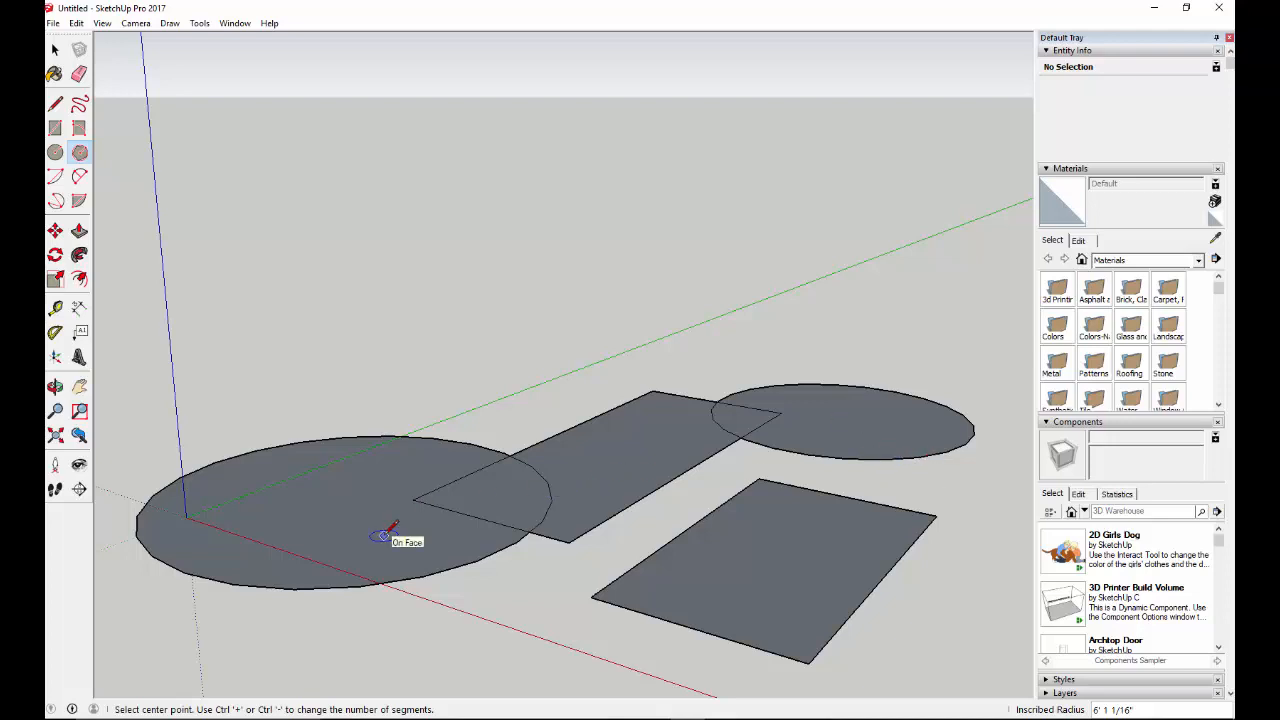
Push/Pull the circle's face upward into a cylinder and raise the polygon's face about 5'11" into a prism.
{"action": "left_click", "coordinate": [79, 232]}
{"action": "mouse_move", "coordinate": [374, 523]}
{"action": "left_mouse_down"}
{"action": "mouse_move", "coordinate": [377, 383]}
{"action": "mouse_move", "coordinate": [408, 543]}
{"action": "mouse_move", "coordinate": [417, 437]}
{"action": "mouse_move", "coordinate": [423, 549]}
{"action": "mouse_move", "coordinate": [400, 443]}
{"action": "mouse_move", "coordinate": [407, 560]}
{"action": "mouse_move", "coordinate": [391, 429]}
{"action": "mouse_move", "coordinate": [389, 536]}
{"action": "mouse_move", "coordinate": [412, 498]}
{"action": "left_mouse_up"}
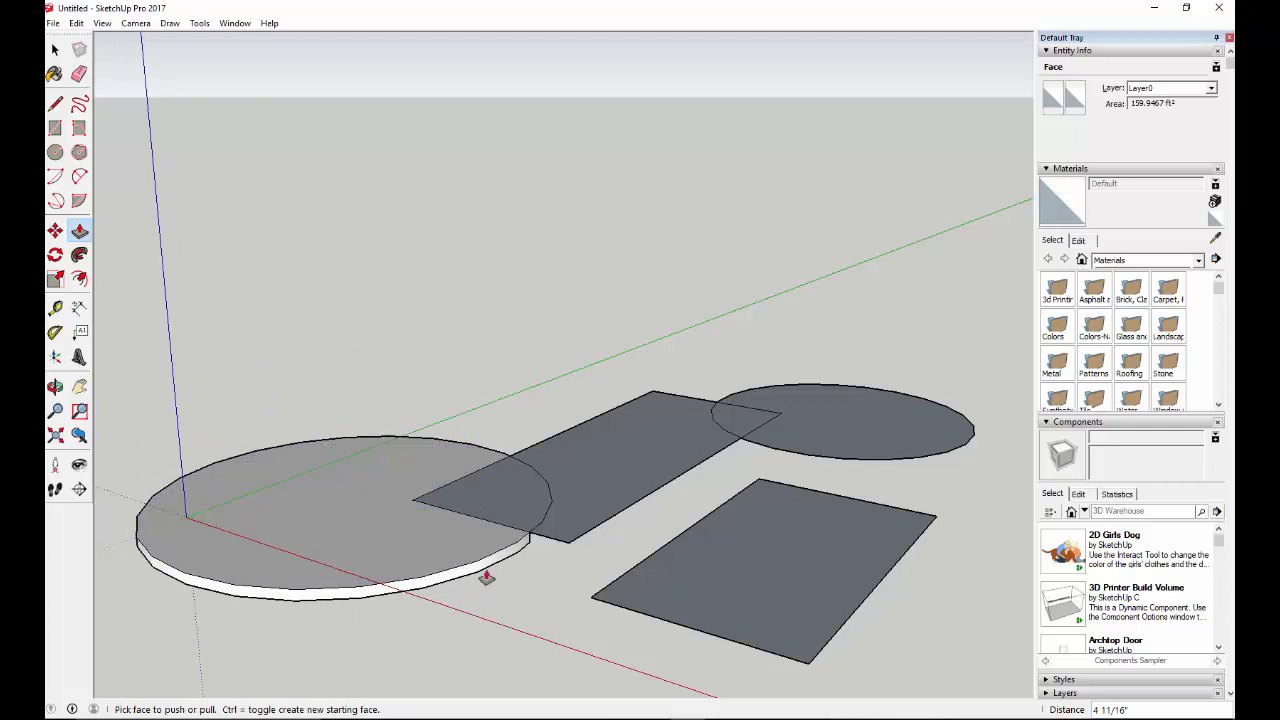
{"action": "left_click_drag", "start_coordinate": [417, 551], "coordinate": [417, 441]}
{"action": "left_click_drag", "start_coordinate": [867, 446], "coordinate": [860, 303]}
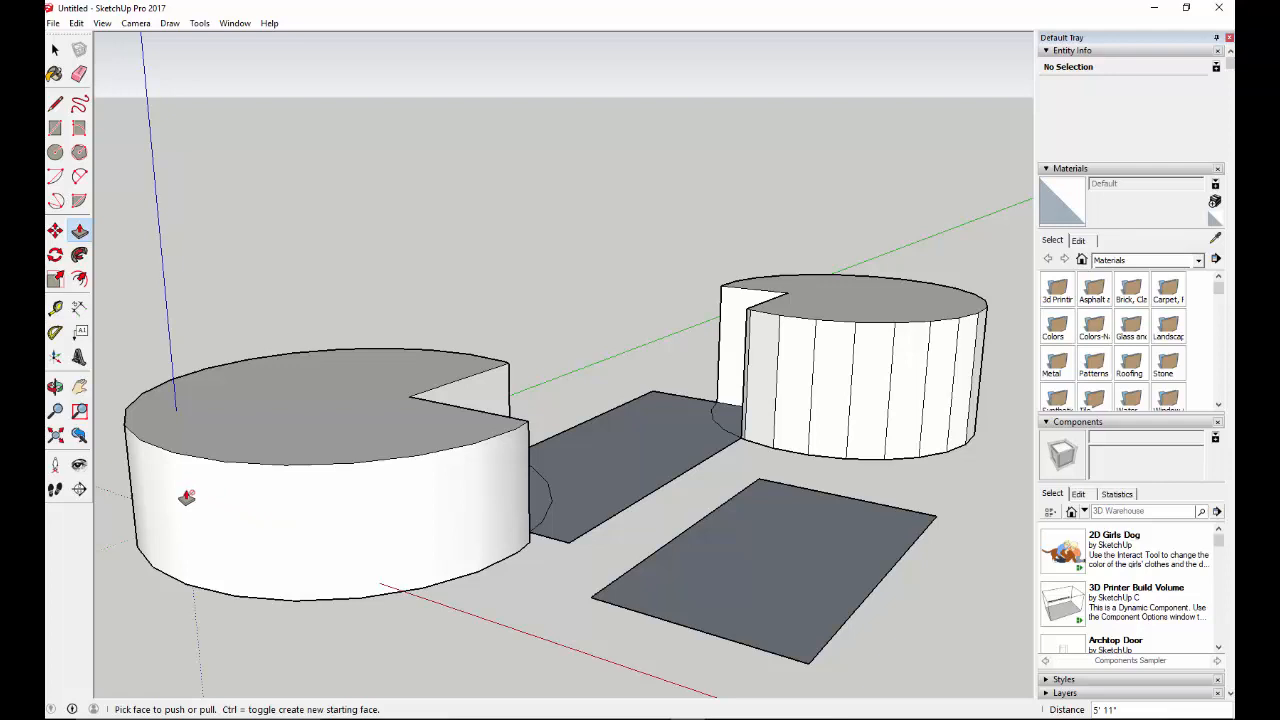
Push/Pull four separate side facets of the 24-sided prism outward into fins, the second about 5'9" and the last about 5'7".
{"action": "left_click", "coordinate": [829, 402]}
{"action": "left_click", "coordinate": [812, 481]}
{"action": "left_click", "coordinate": [886, 393]}
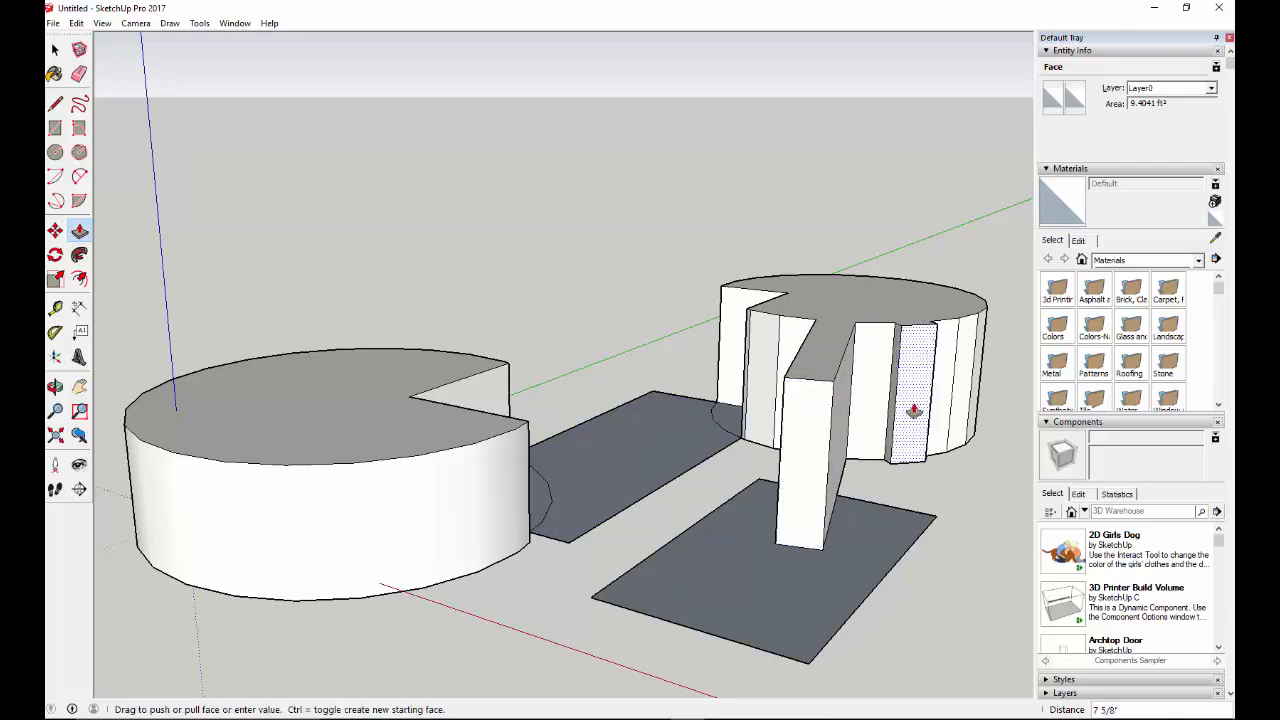
{"action": "left_click", "coordinate": [933, 492]}
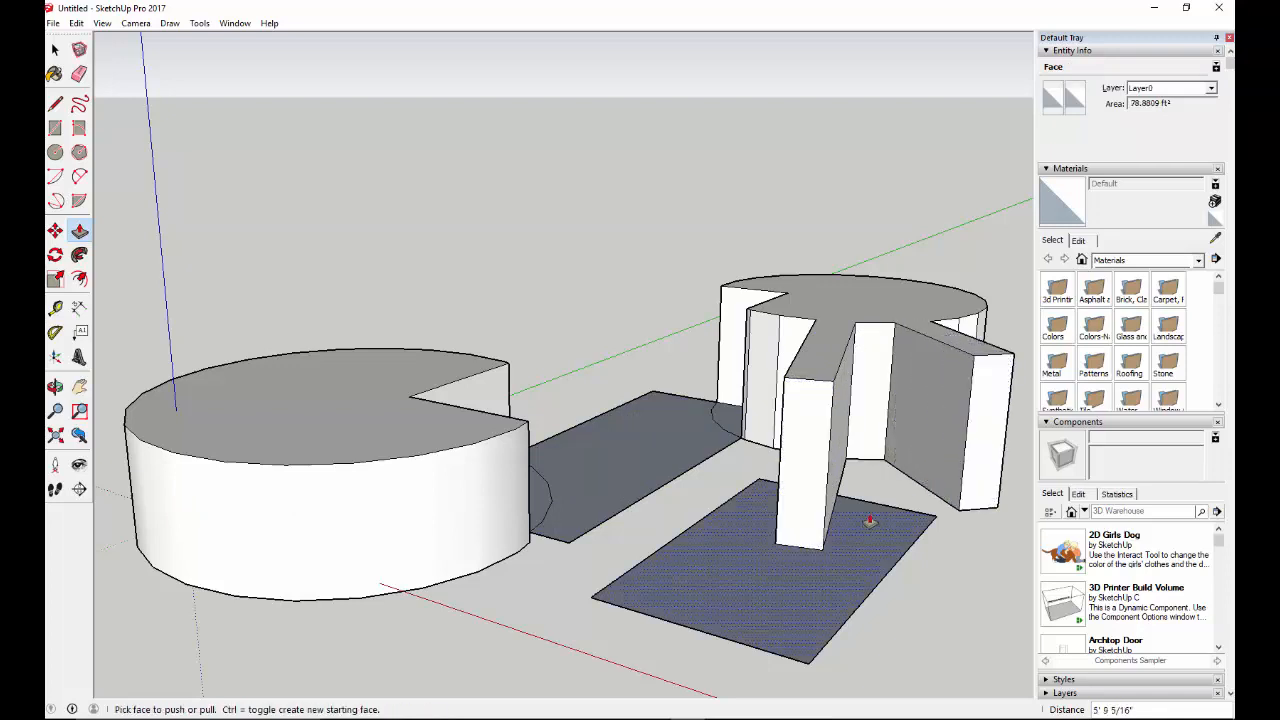
{"action": "left_click", "coordinate": [975, 325]}
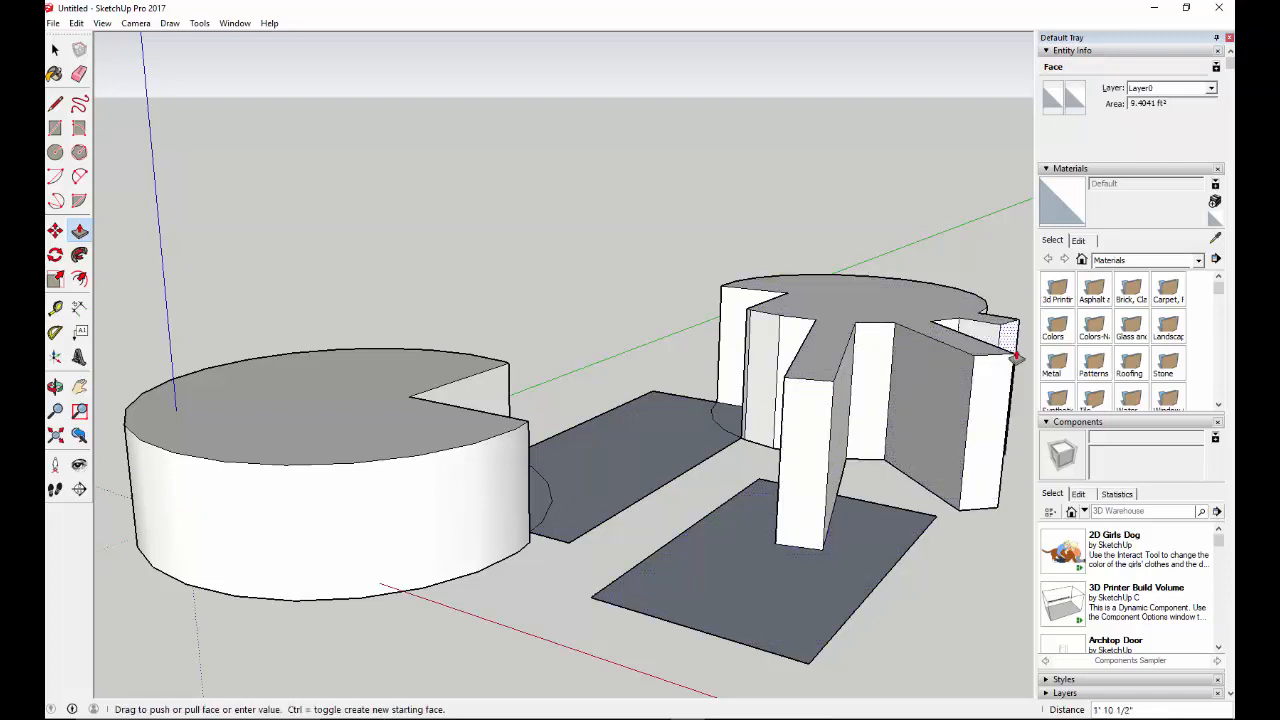
{"action": "left_click", "coordinate": [1022, 360]}
{"action": "left_click", "coordinate": [766, 331]}
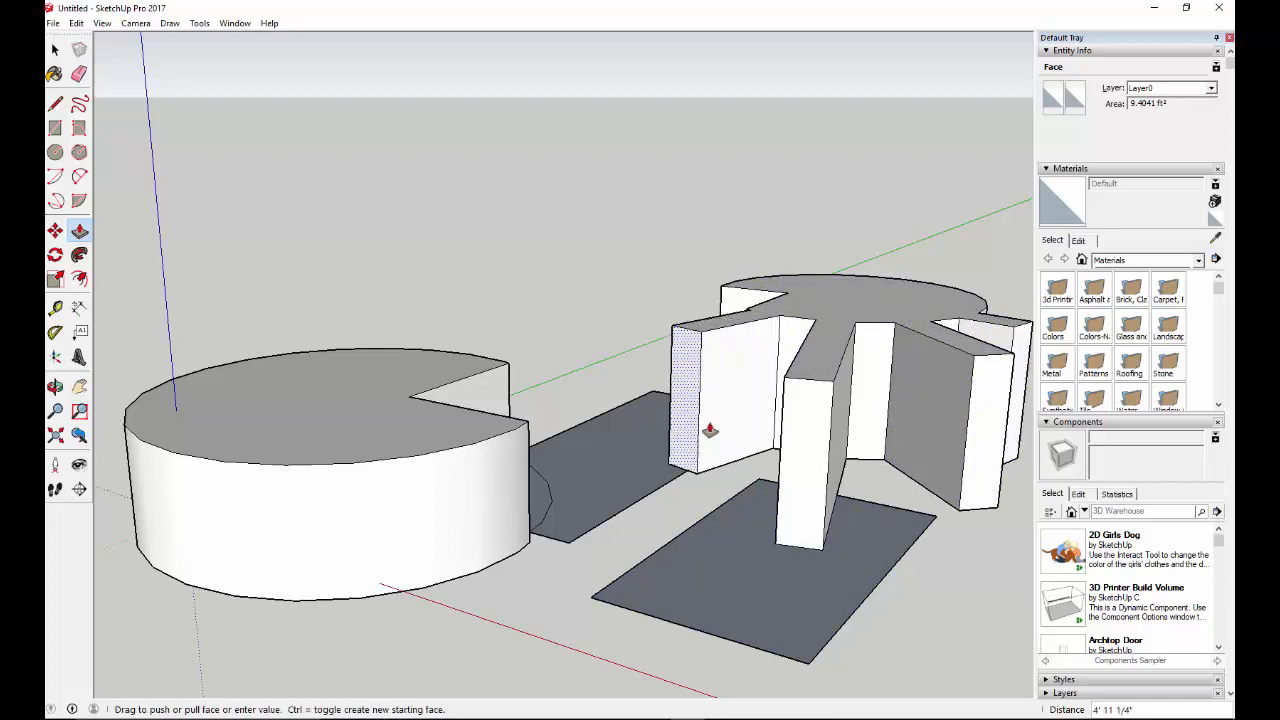
{"action": "left_click", "coordinate": [700, 436]}
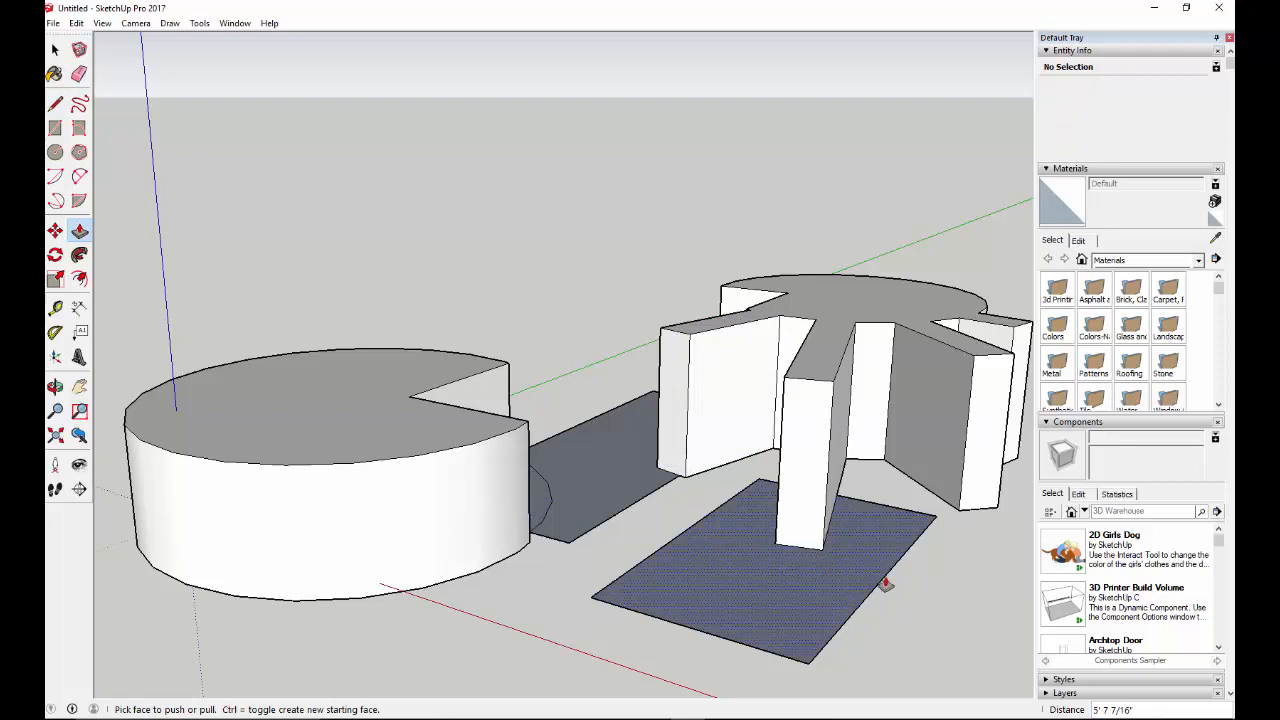
Select and delete all the shapes, including the leftover faces and edges of the prism's far fin.
{"action": "left_click", "coordinate": [55, 49]}
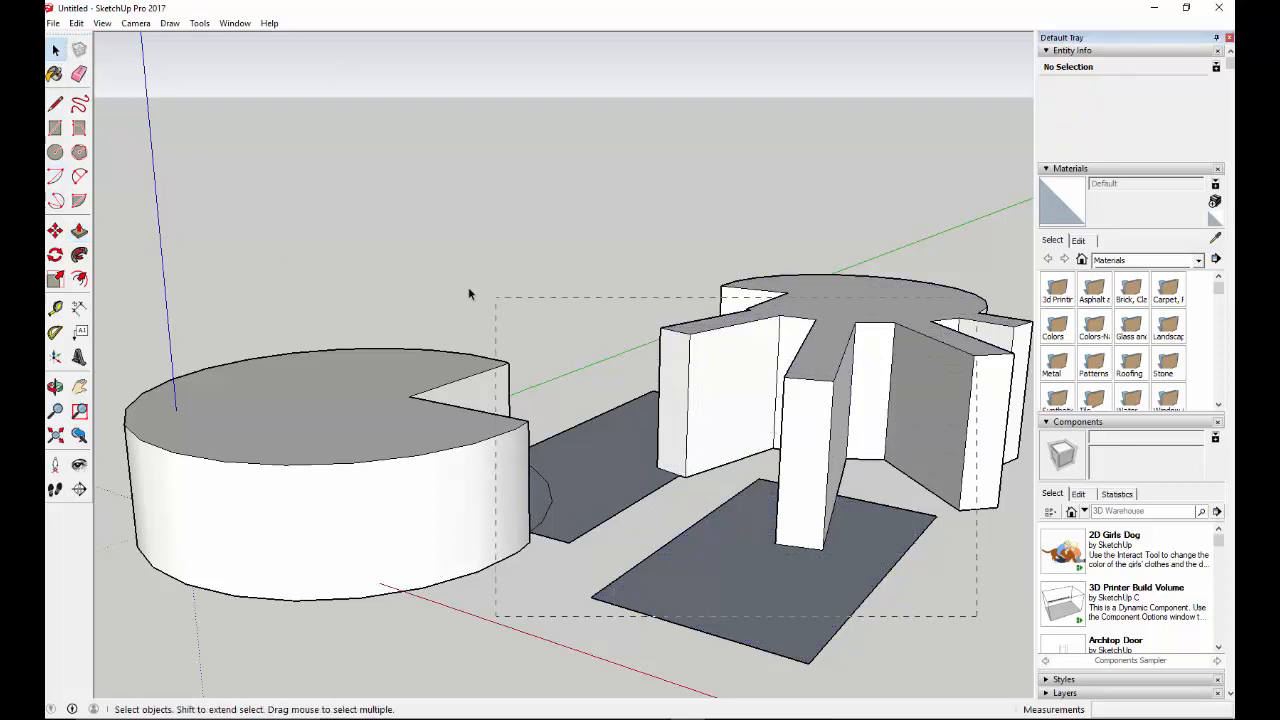
{"action": "left_click_drag", "start_coordinate": [468, 287], "coordinate": [414, 277]}
{"action": "key", "text": "Delete"}
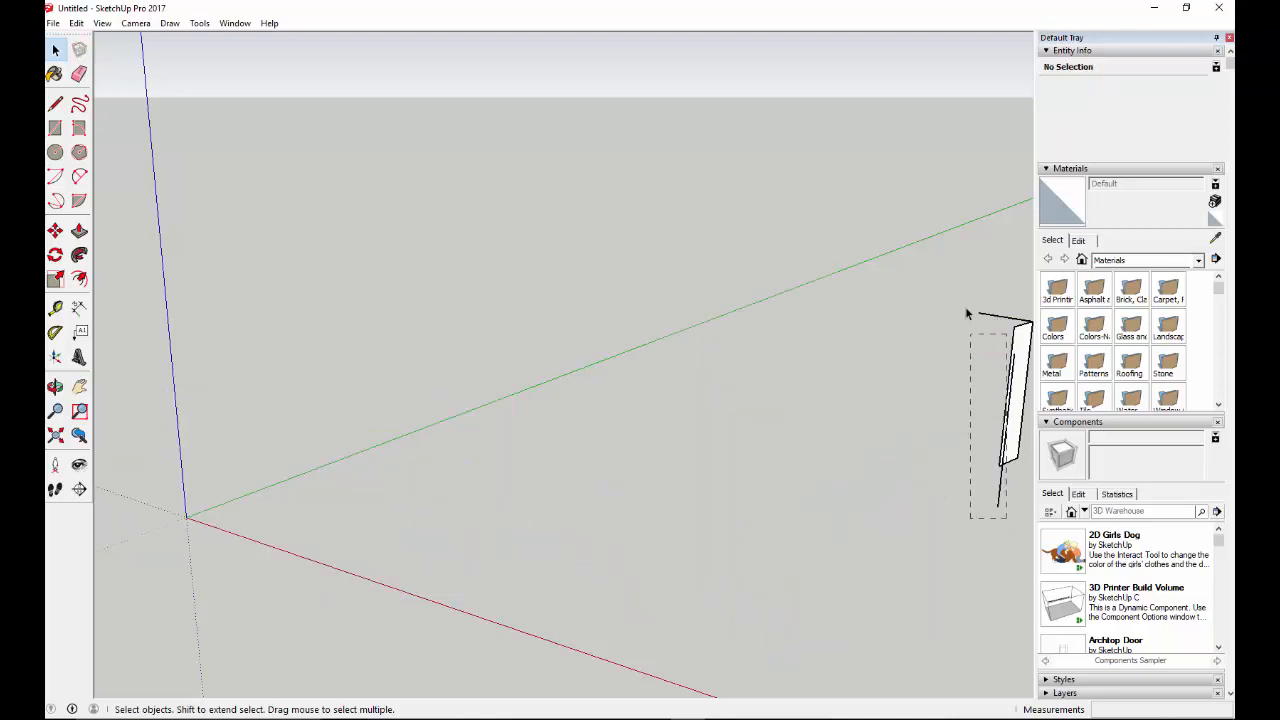
{"action": "left_click_drag", "start_coordinate": [958, 268], "coordinate": [958, 270]}
{"action": "key", "text": "Delete"}
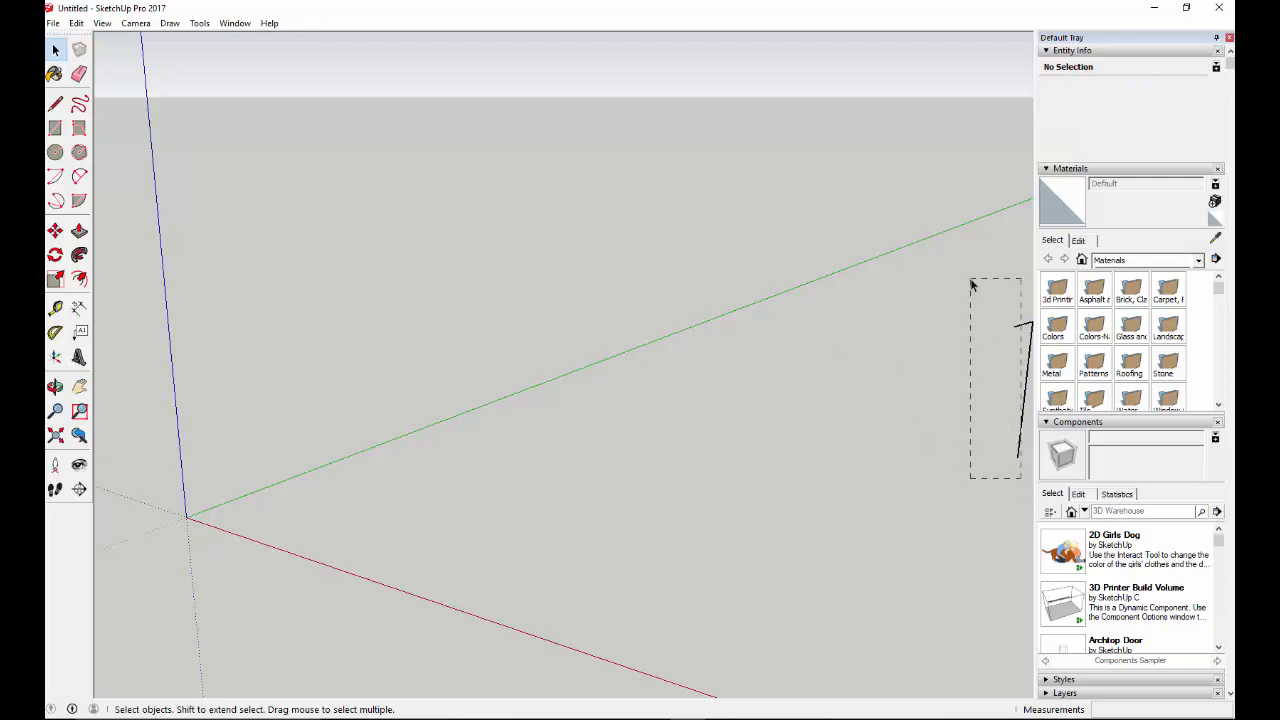
{"action": "key", "text": "ctrl+a"}
{"action": "key", "text": "Delete"}
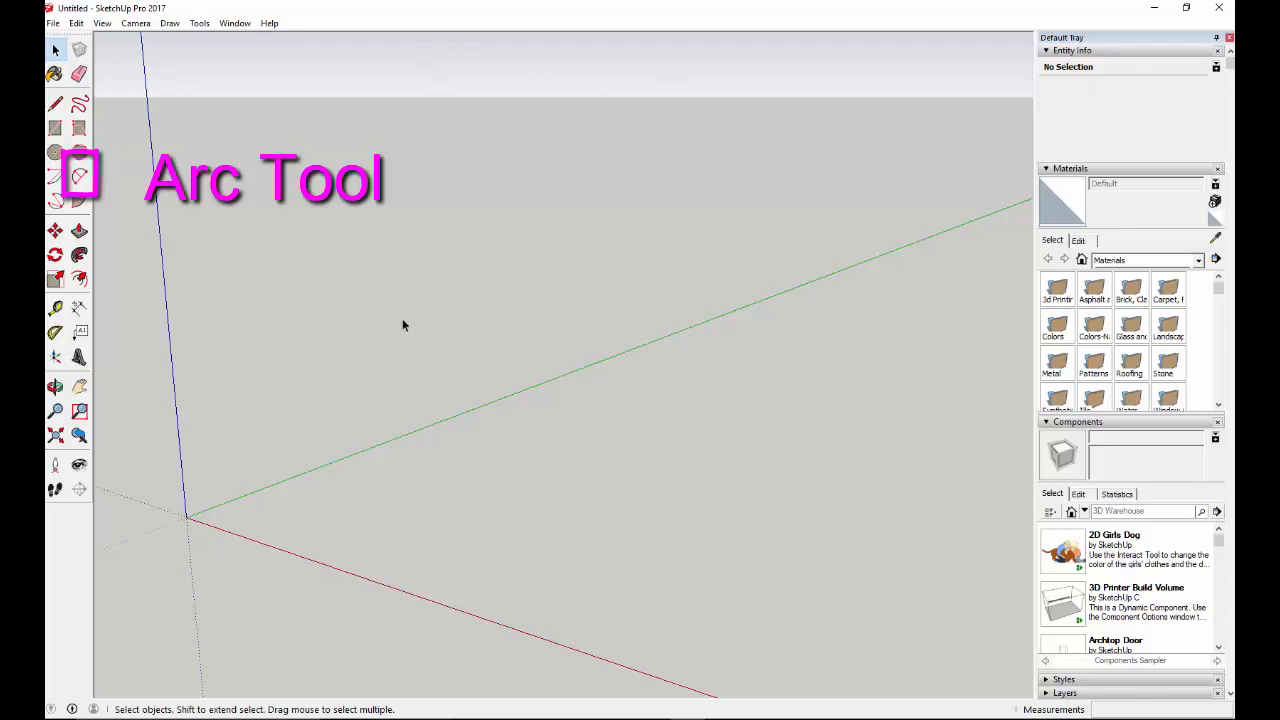
Draw a two-point arc on the ground with a bulge of about 4'1" and close it with a straight line about 10'8" long.
{"action": "key", "text": "a"}
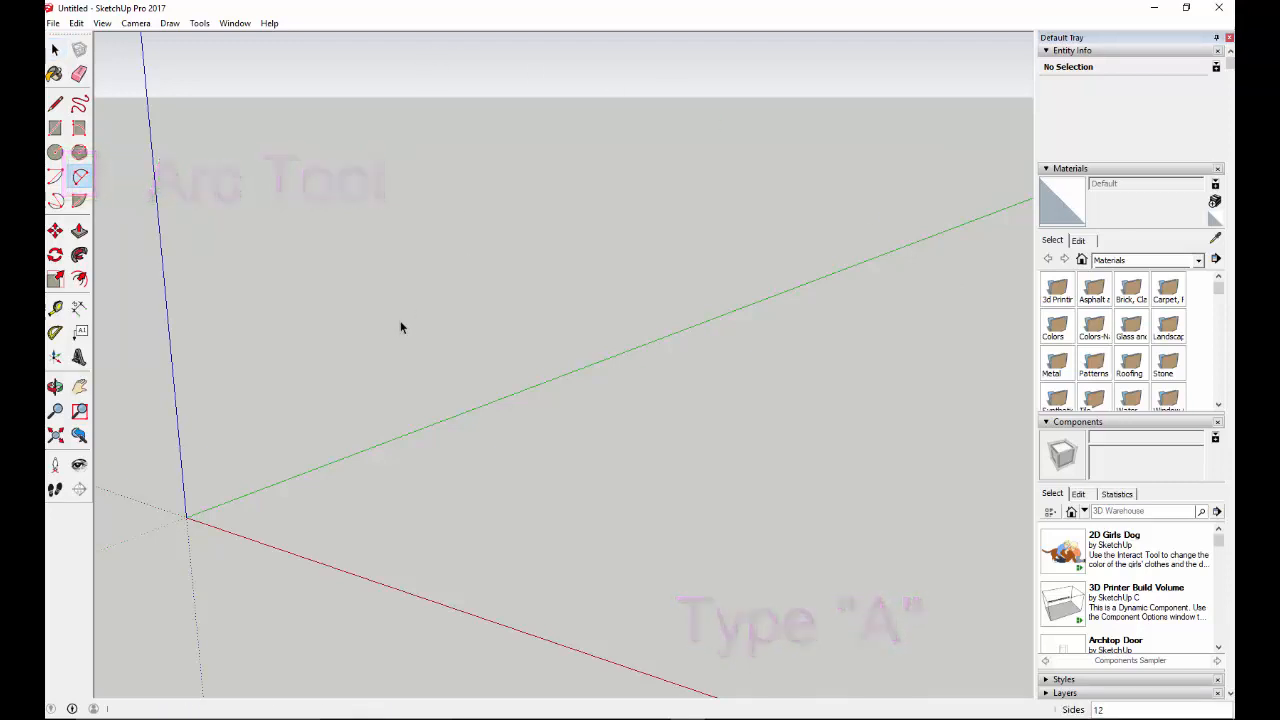
{"action": "left_click", "coordinate": [435, 500]}
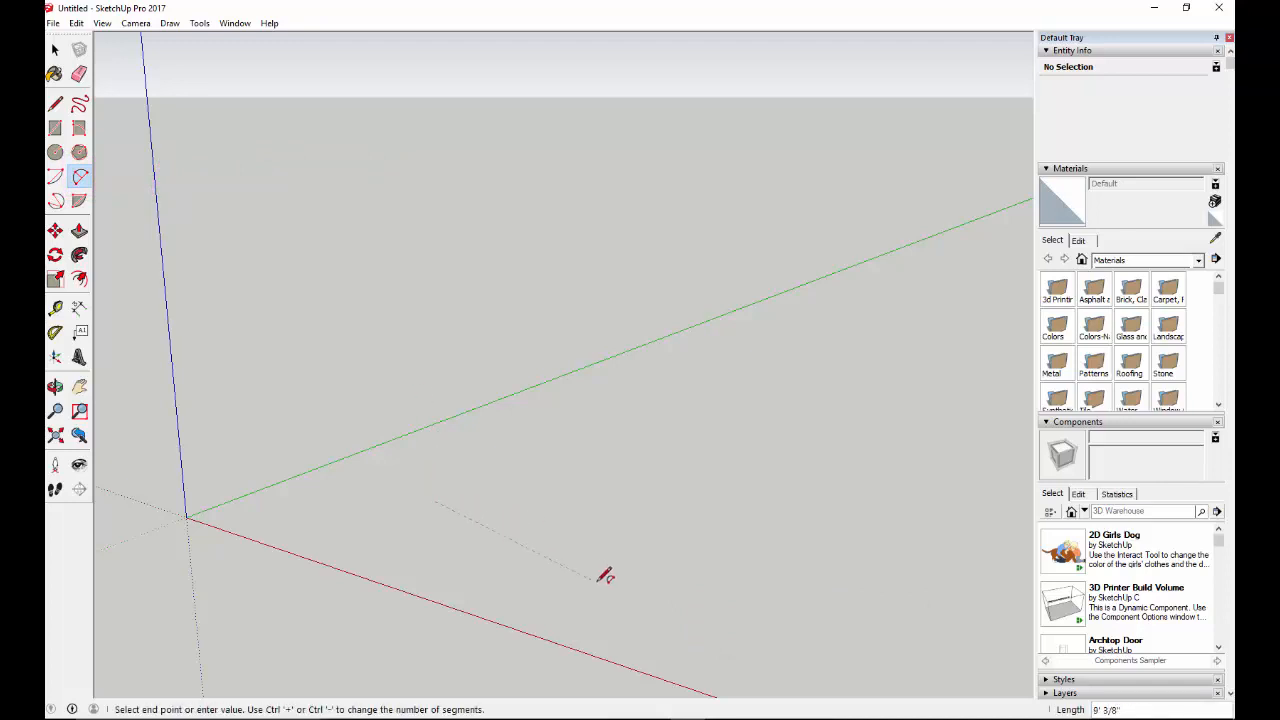
{"action": "left_click", "coordinate": [688, 566]}
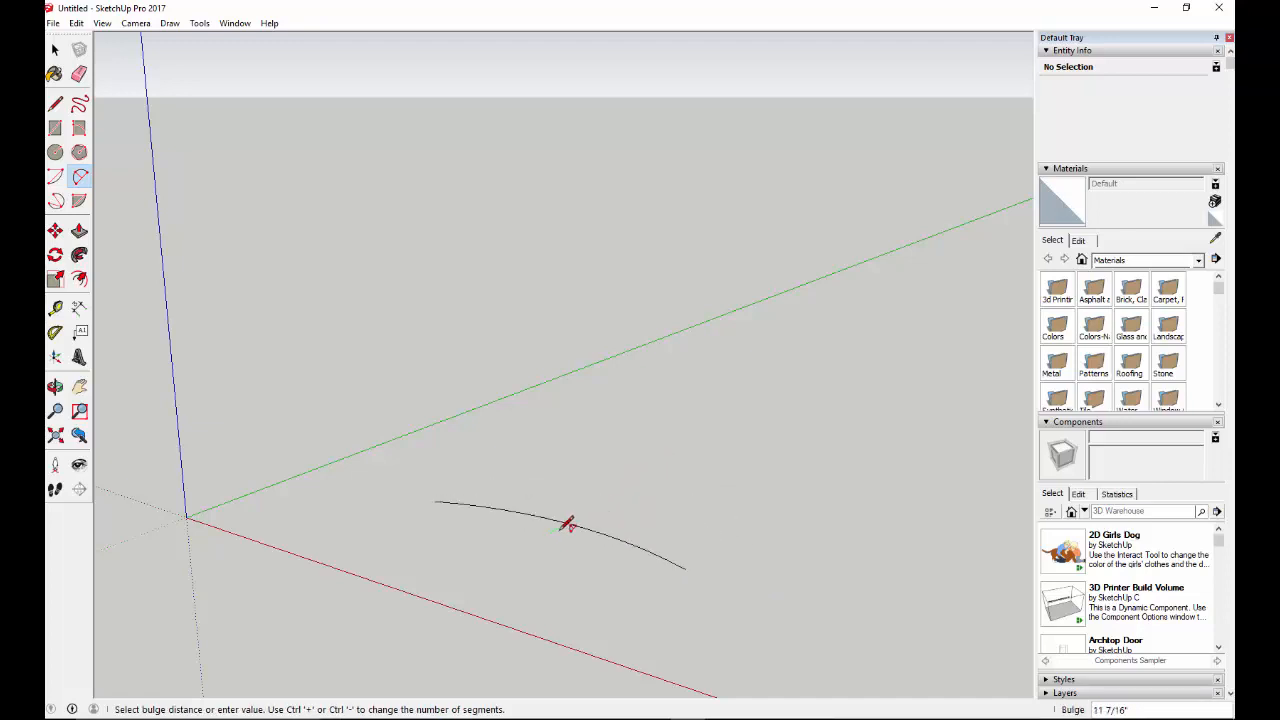
{"action": "left_click", "coordinate": [603, 486]}
{"action": "left_click", "coordinate": [56, 100]}
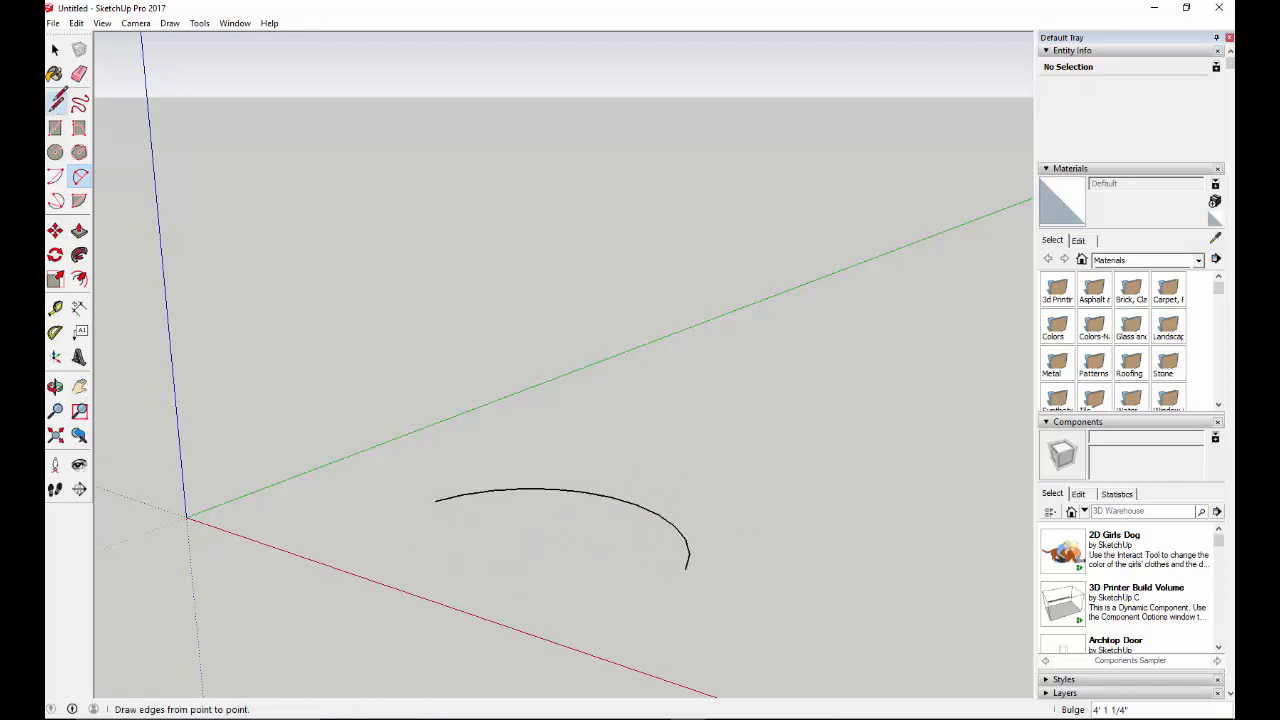
{"action": "left_click", "coordinate": [434, 501]}
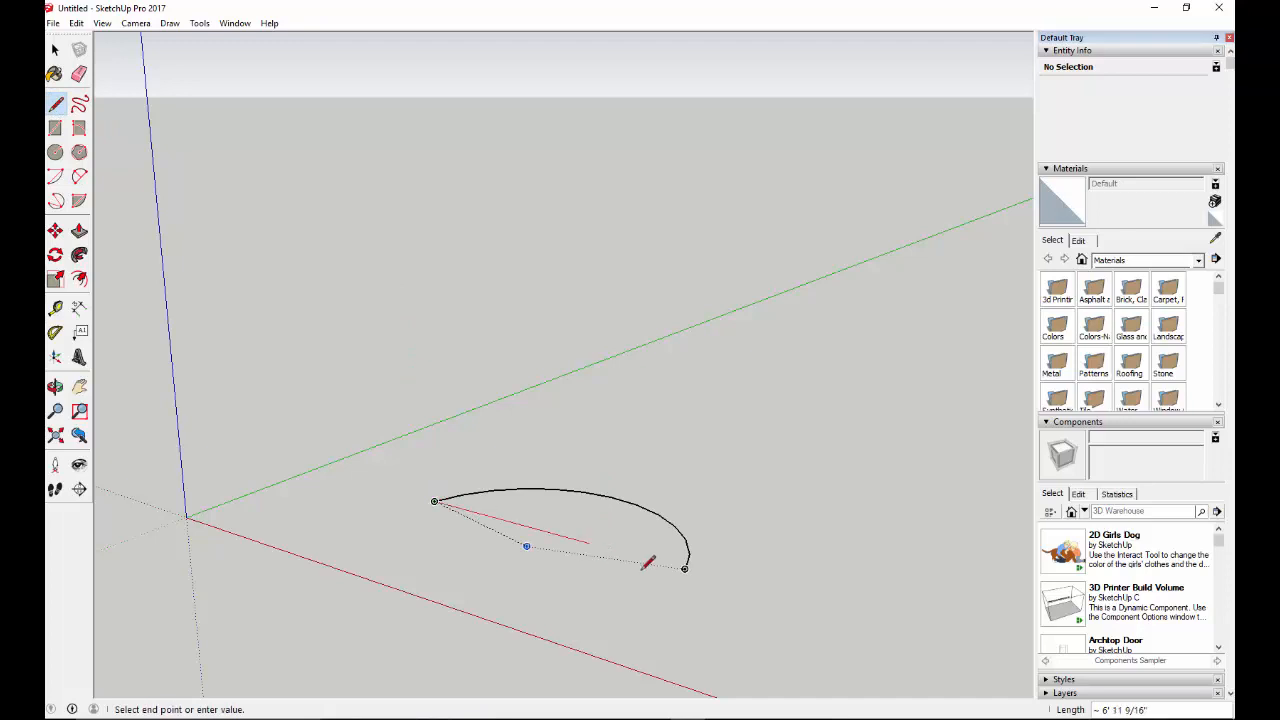
{"action": "left_click", "coordinate": [685, 567]}
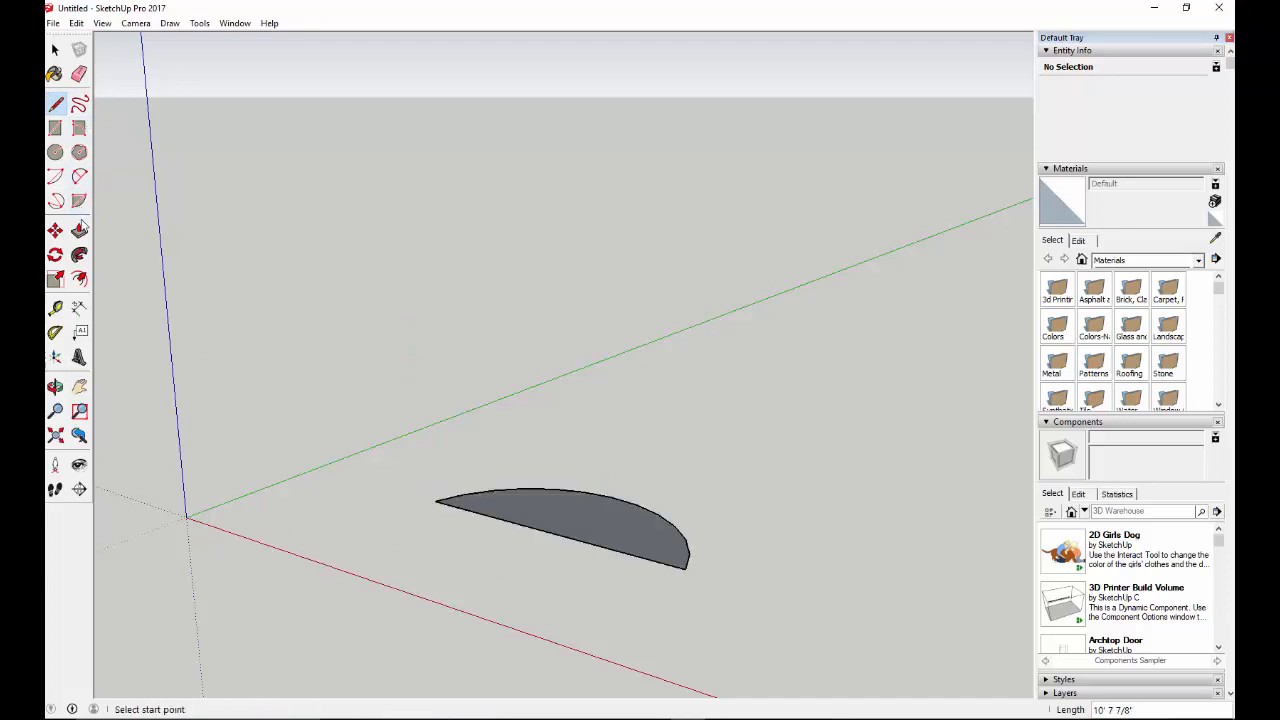
Push/Pull the closed arc's face upward about 5' into a half-round block.
{"action": "left_click", "coordinate": [79, 231]}
{"action": "left_click", "coordinate": [556, 511]}
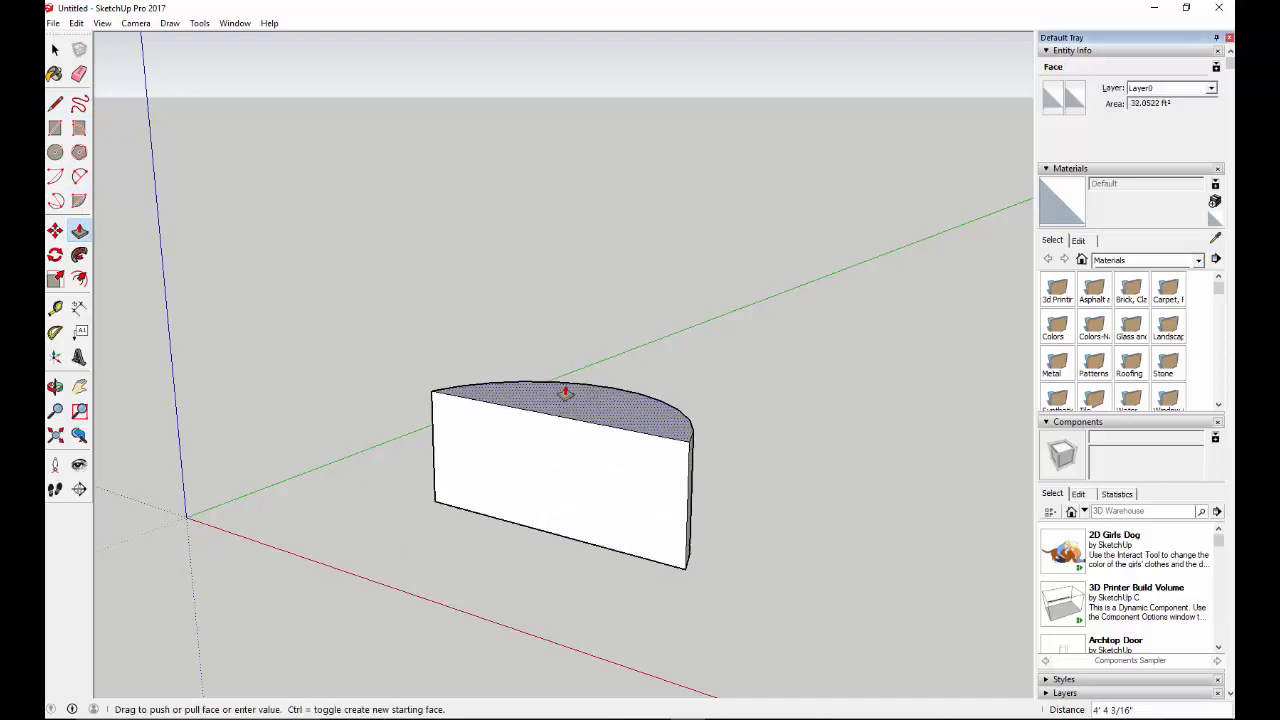
{"action": "left_click", "coordinate": [565, 383]}
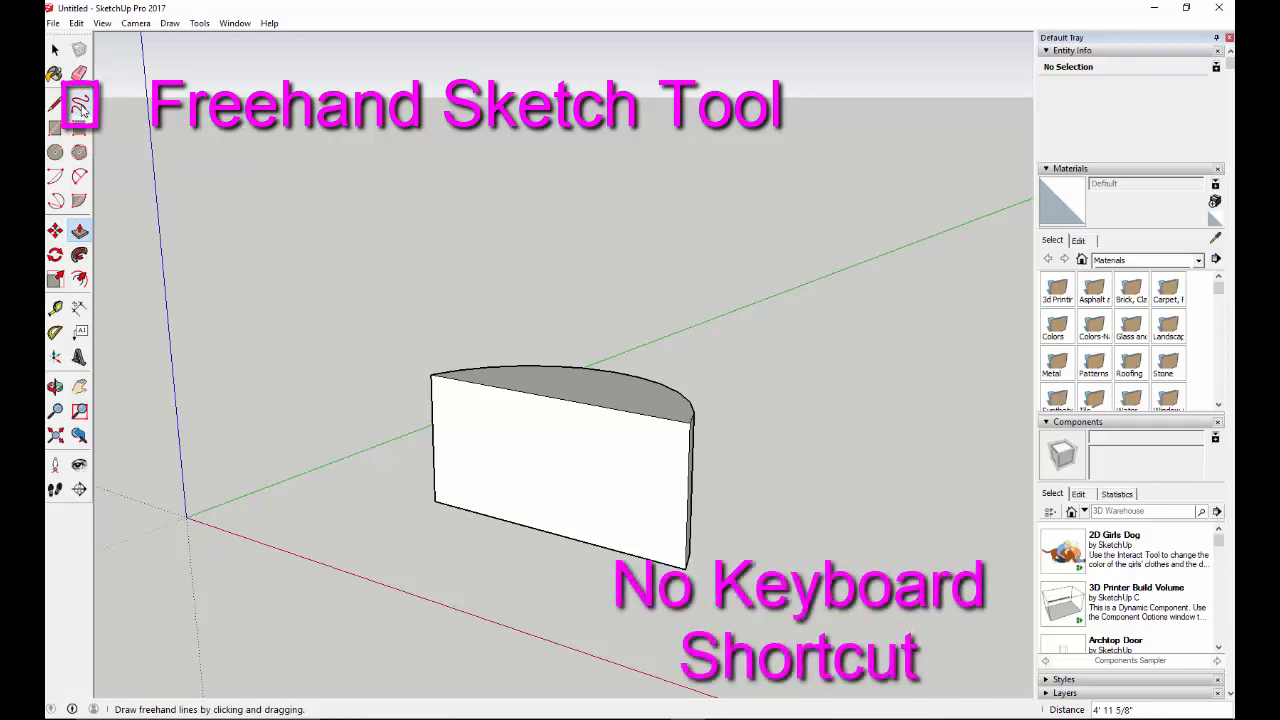
Sketch a closed, curvy freehand outline on the ground in front of the half-round block and Push/Pull its face upward into a lower solid.
{"action": "left_click", "coordinate": [80, 105]}
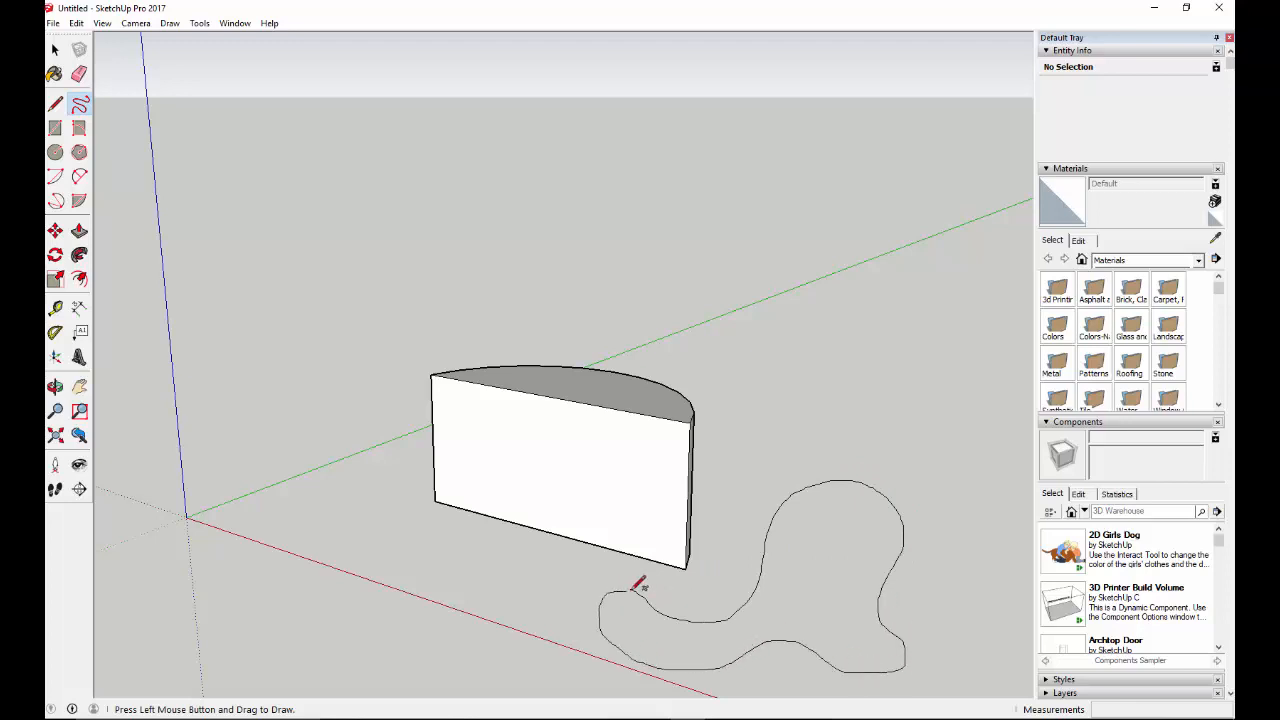
{"action": "left_click_drag", "start_coordinate": [634, 589], "coordinate": [634, 589]}
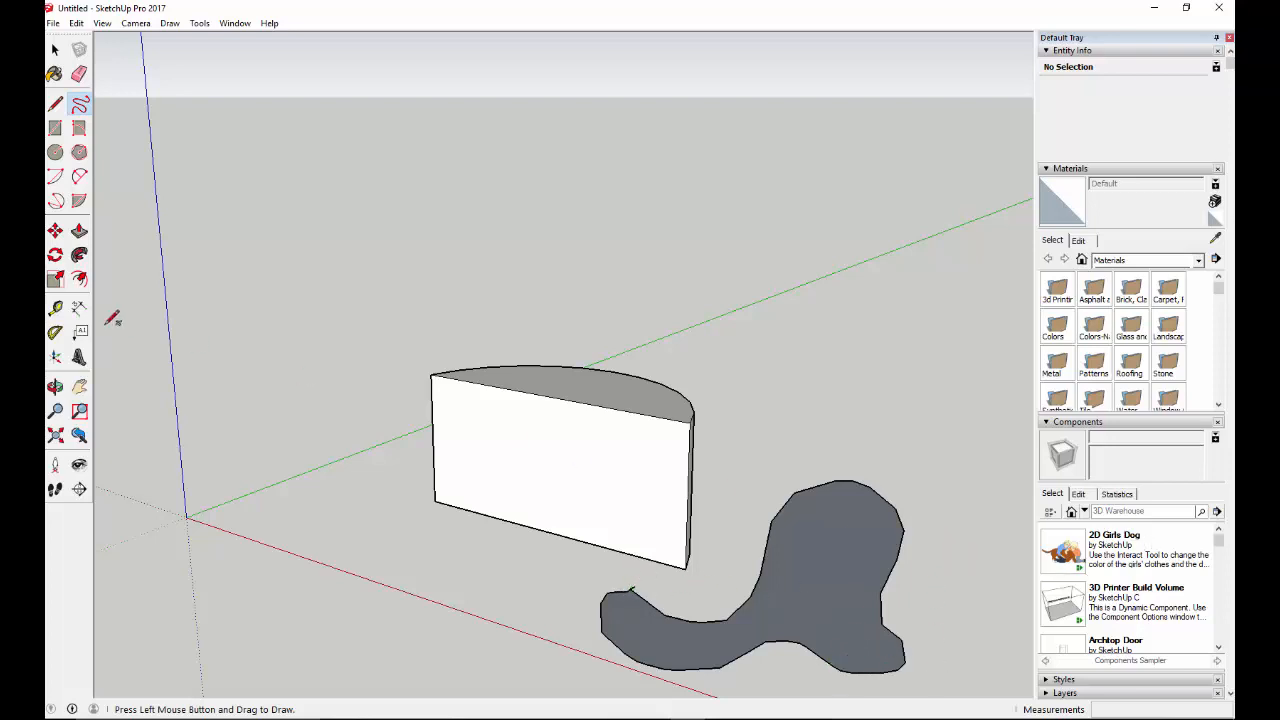
{"action": "left_click", "coordinate": [79, 230]}
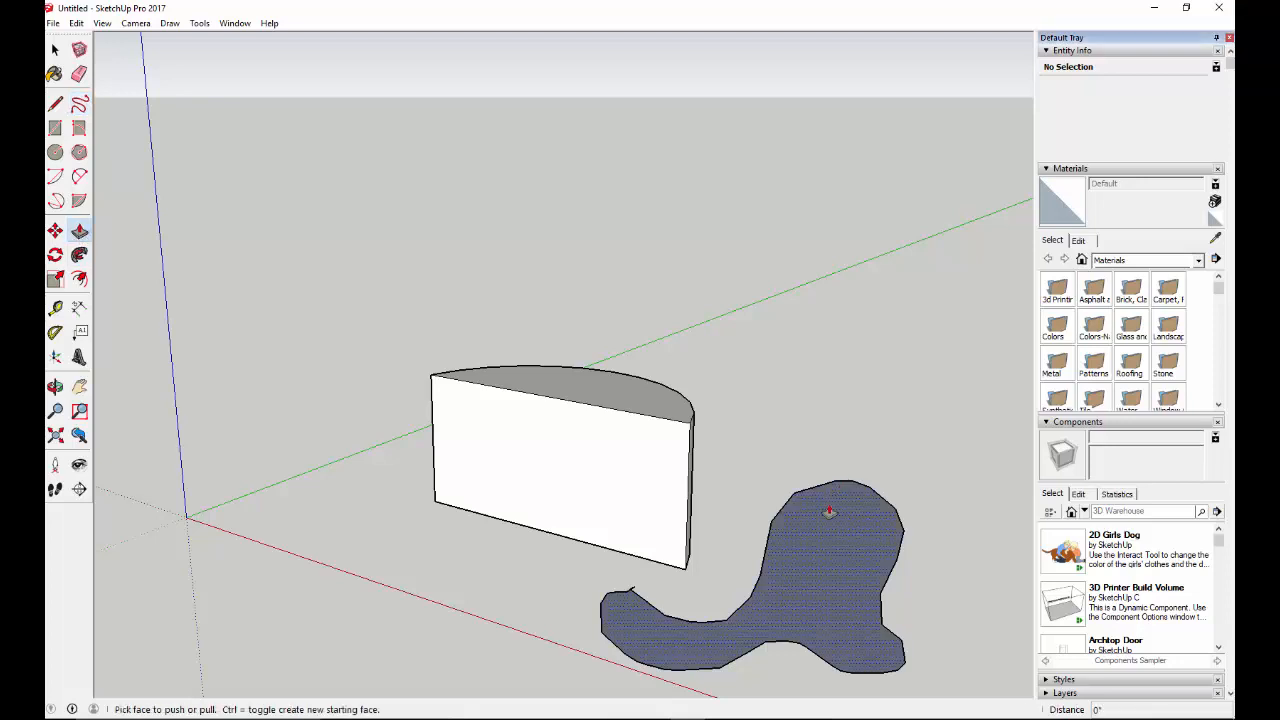
{"action": "mouse_move", "coordinate": [829, 511]}
{"action": "left_mouse_down"}
{"action": "mouse_move", "coordinate": [821, 382]}
{"action": "mouse_move", "coordinate": [844, 527]}
{"action": "mouse_move", "coordinate": [844, 499]}
{"action": "left_mouse_up"}
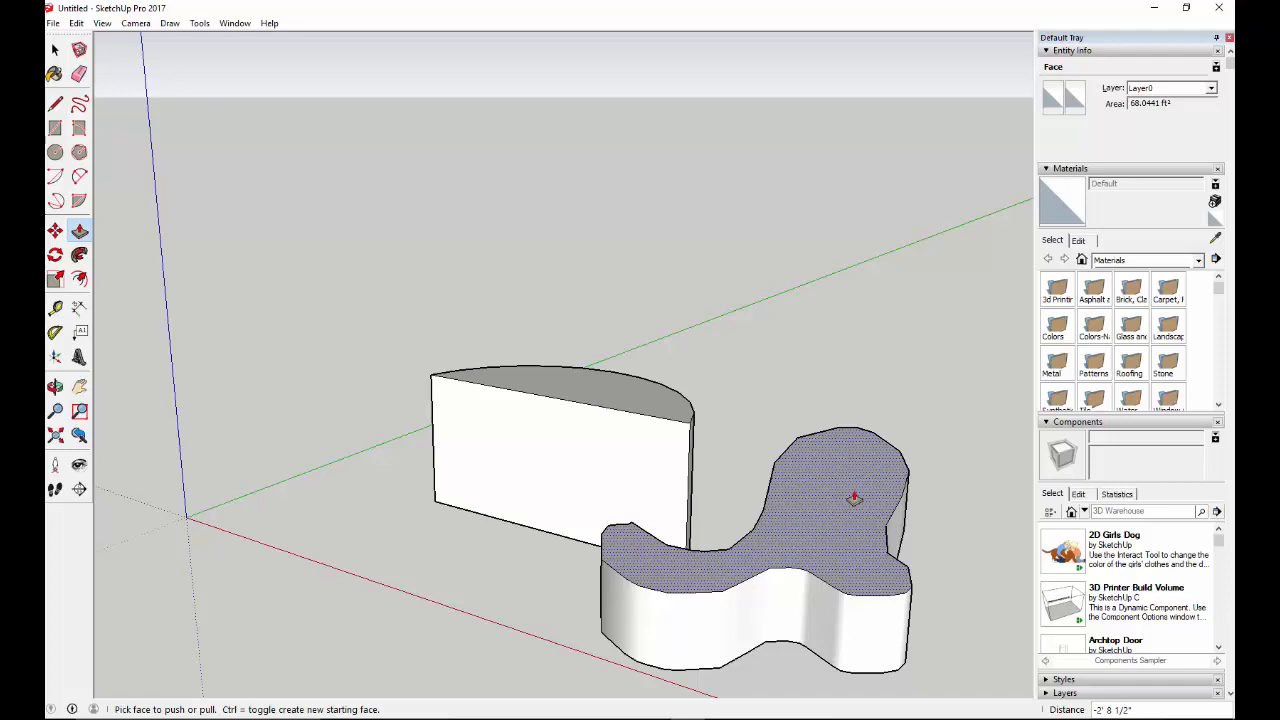
Orbit to look down on the two solids from above and zoom out until both are entirely in view.
{"action": "left_click", "coordinate": [55, 388]}
{"action": "left_click_drag", "start_coordinate": [703, 443], "coordinate": [811, 716]}
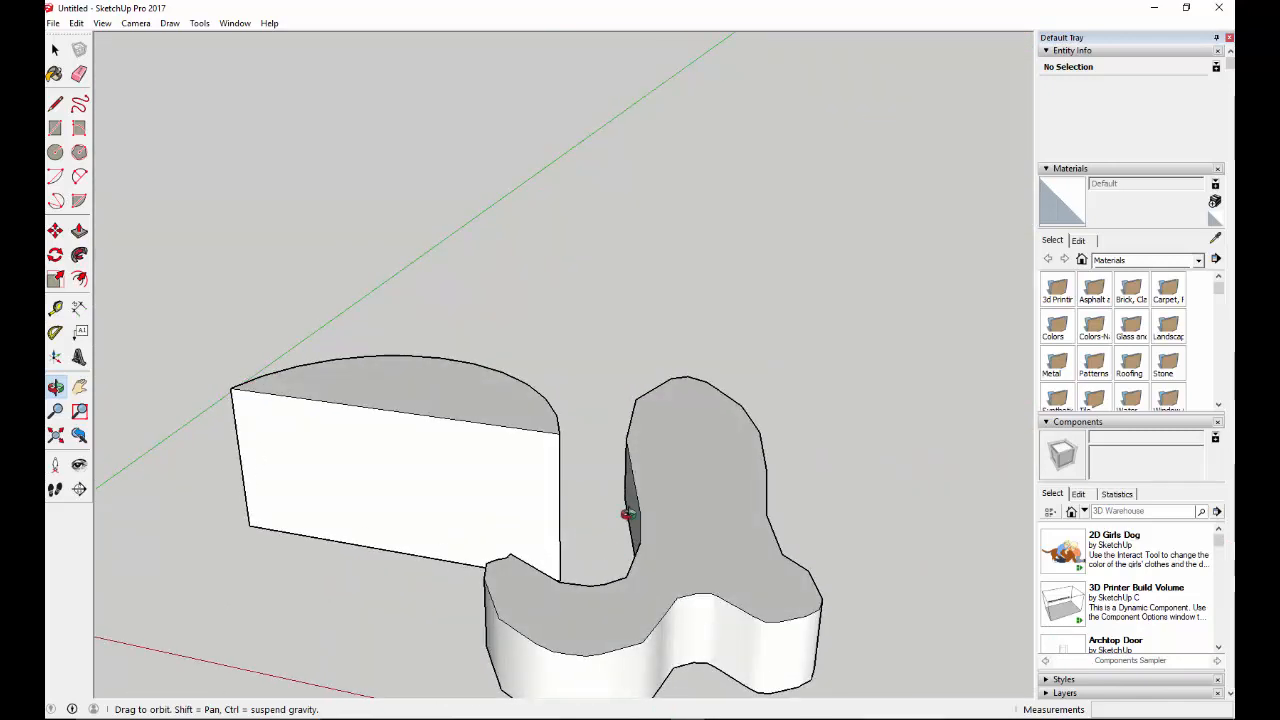
{"action": "left_click", "coordinate": [56, 413]}
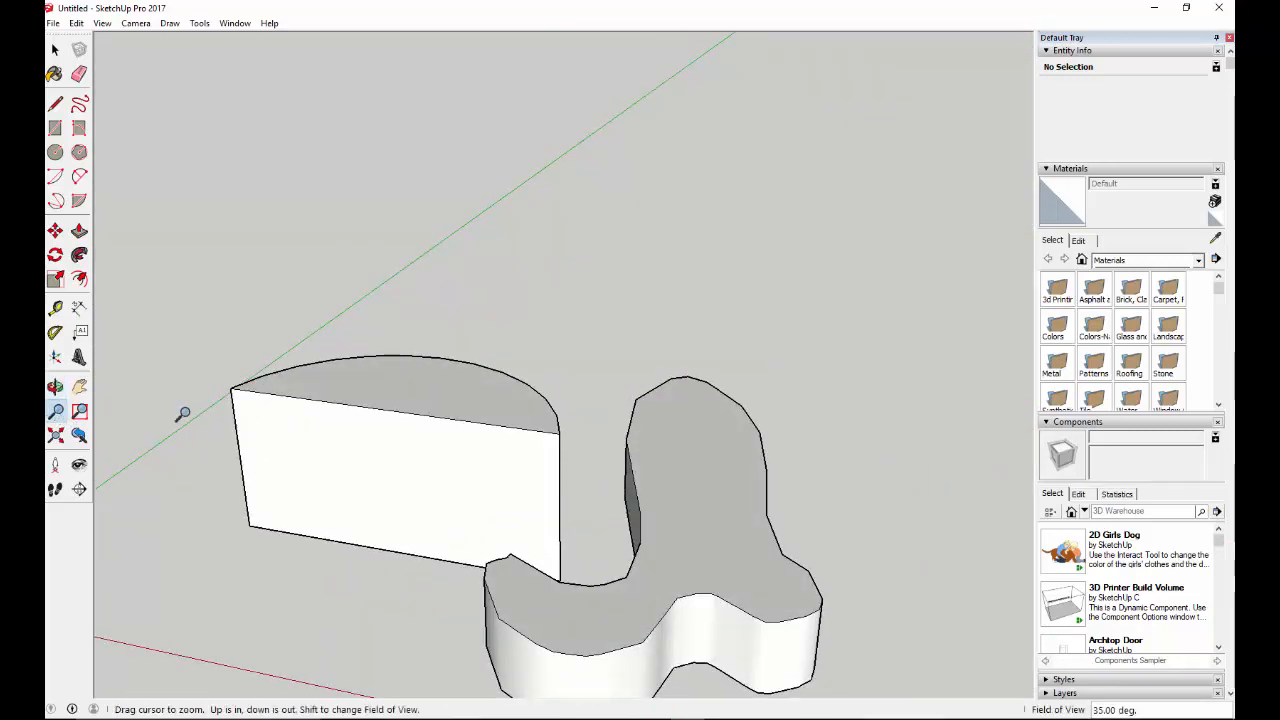
{"action": "left_click_drag", "start_coordinate": [355, 420], "coordinate": [603, 609]}
Zoom to a window around the half-round block's upper corner beside the freehand solid, and zoom back to the model's extents.
{"action": "left_click", "coordinate": [80, 410]}
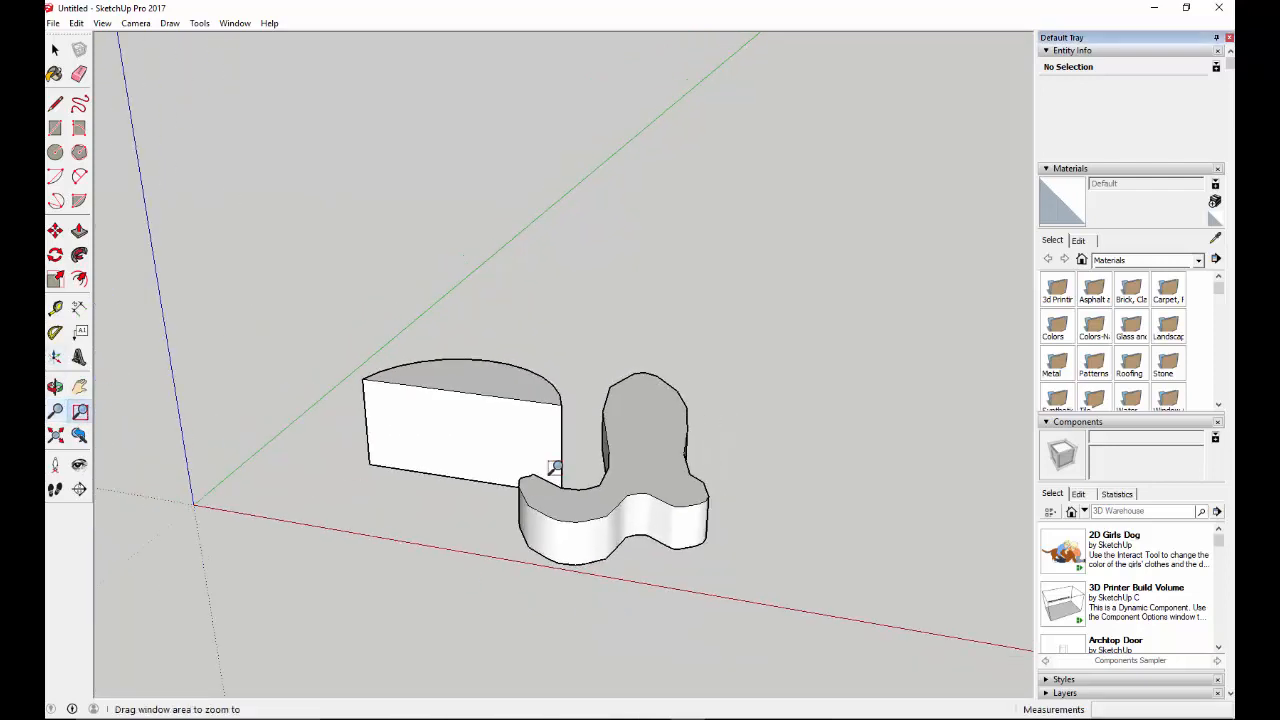
{"action": "left_click_drag", "start_coordinate": [507, 354], "coordinate": [589, 437]}
{"action": "key", "text": "p"}
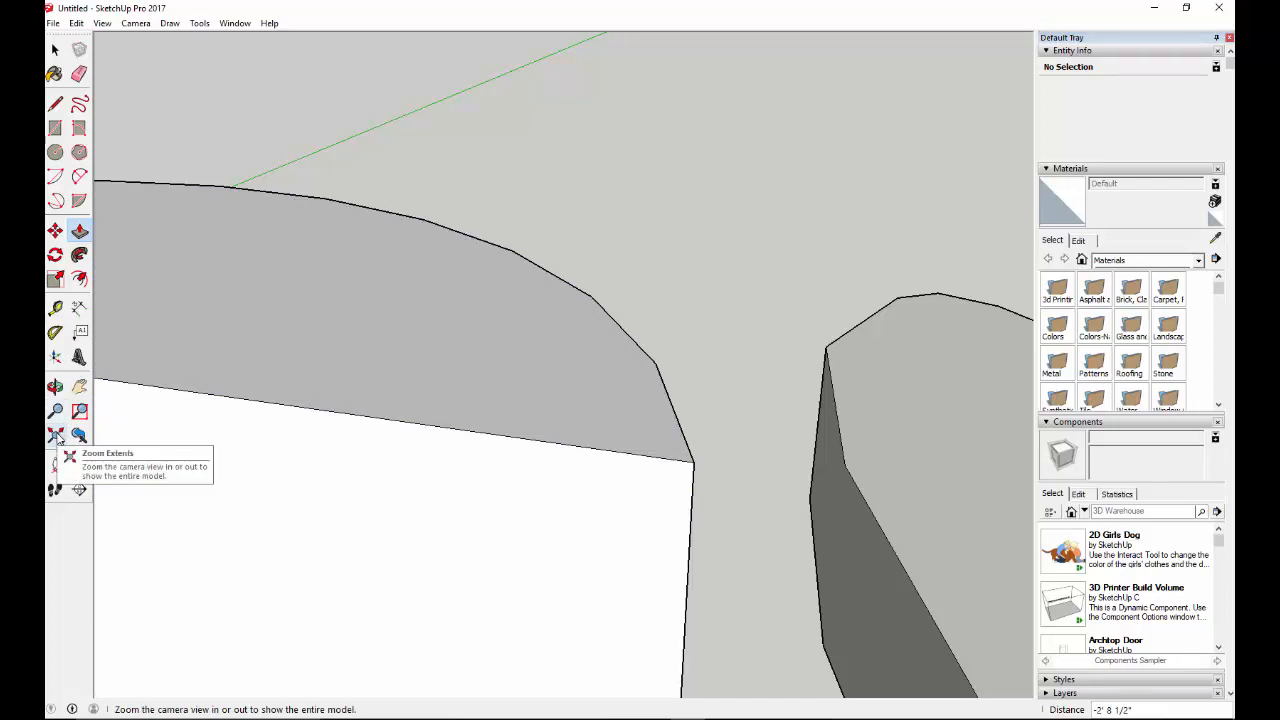
{"action": "left_click", "coordinate": [57, 436]}
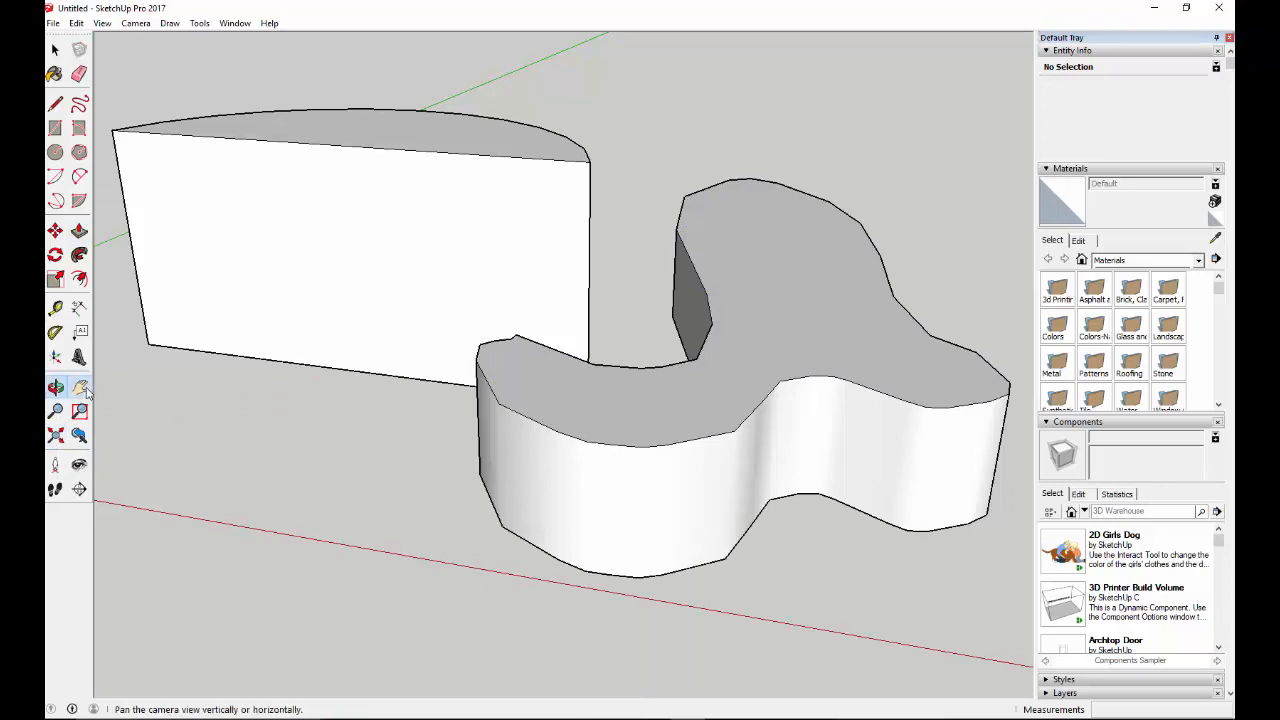
Pan the enlarged view of the two solids and orbit around them to examine the half-round block's end and the freehand solid's curved sides.
{"action": "left_click", "coordinate": [79, 387]}
{"action": "left_click_drag", "start_coordinate": [908, 414], "coordinate": [695, 243]}
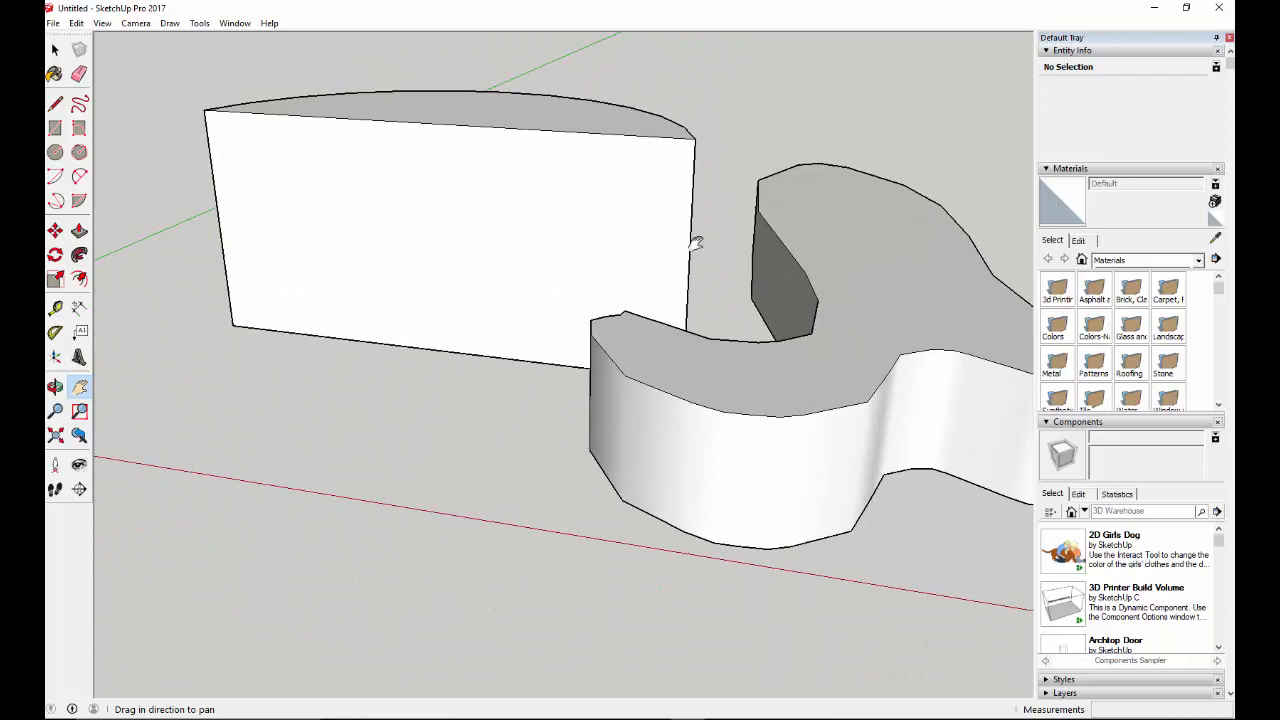
{"action": "left_click", "coordinate": [55, 387]}
{"action": "mouse_move", "coordinate": [660, 498]}
{"action": "left_mouse_down"}
{"action": "mouse_move", "coordinate": [682, 502]}
{"action": "mouse_move", "coordinate": [400, 491]}
{"action": "mouse_move", "coordinate": [409, 449]}
{"action": "mouse_move", "coordinate": [645, 504]}
{"action": "left_mouse_up"}
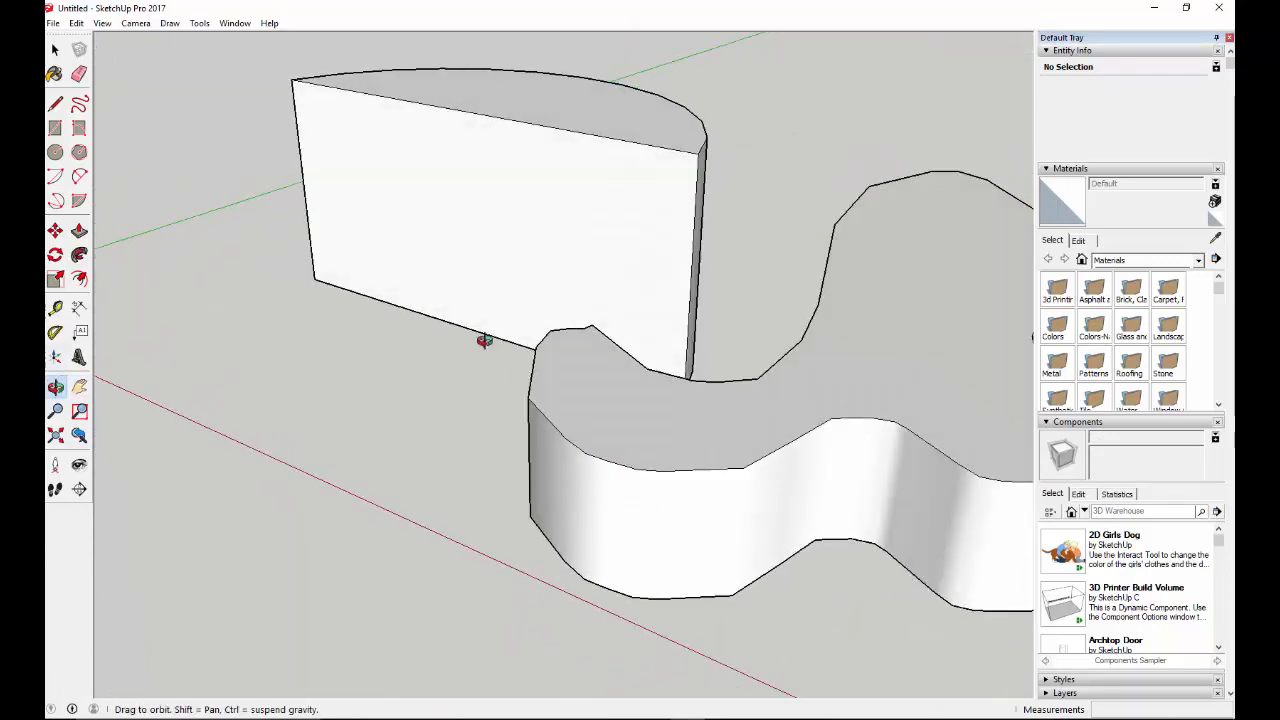